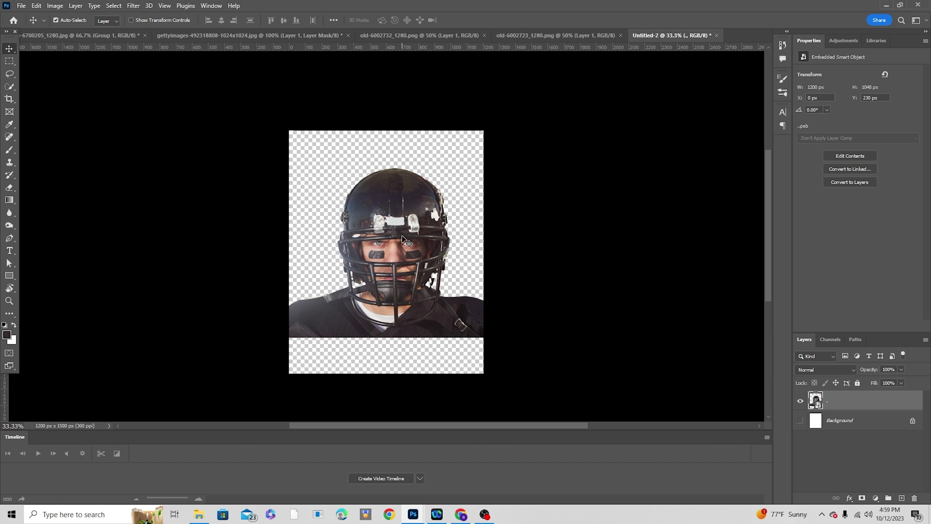
Drag the player photo about 30 px higher on the canvas, kept centred by smart guides.
{"action": "mouse_move", "coordinate": [405, 240]}
{"action": "left_mouse_down"}
{"action": "mouse_move", "coordinate": [411, 217]}
{"action": "mouse_move", "coordinate": [408, 237]}
{"action": "left_mouse_up"}
Add a new empty layer and sample the dark jersey colour from the photo as foreground.
{"action": "left_click", "coordinate": [901, 498]}
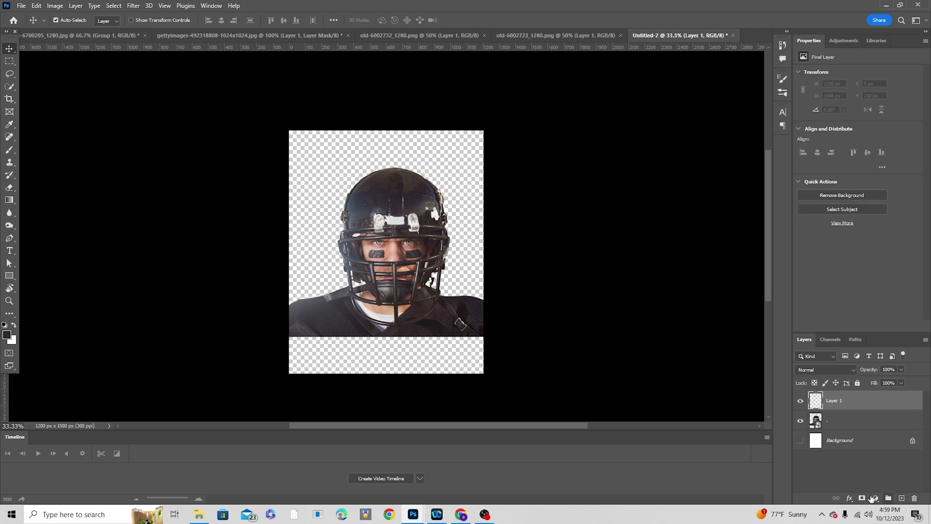
{"action": "key", "text": "i"}
{"action": "left_click", "coordinate": [7, 335]}
{"action": "left_click", "coordinate": [339, 330]}
{"action": "left_click", "coordinate": [350, 335]}
{"action": "left_click", "coordinate": [767, 254]}
Brush the jersey colour across the bottom strip and the light band above it.
{"action": "key", "text": "b"}
{"action": "mouse_move", "coordinate": [297, 363]}
{"action": "left_mouse_down"}
{"action": "mouse_move", "coordinate": [486, 357]}
{"action": "mouse_move", "coordinate": [335, 364]}
{"action": "mouse_move", "coordinate": [278, 351]}
{"action": "mouse_move", "coordinate": [434, 365]}
{"action": "mouse_move", "coordinate": [420, 377]}
{"action": "left_mouse_up"}
{"action": "key", "text": "bracketleft"}
{"action": "key", "text": "bracketleft"}
{"action": "key", "text": "bracketleft"}
{"action": "mouse_move", "coordinate": [312, 348]}
{"action": "left_mouse_down"}
{"action": "mouse_move", "coordinate": [296, 336]}
{"action": "mouse_move", "coordinate": [389, 343]}
{"action": "mouse_move", "coordinate": [490, 335]}
{"action": "left_mouse_up"}
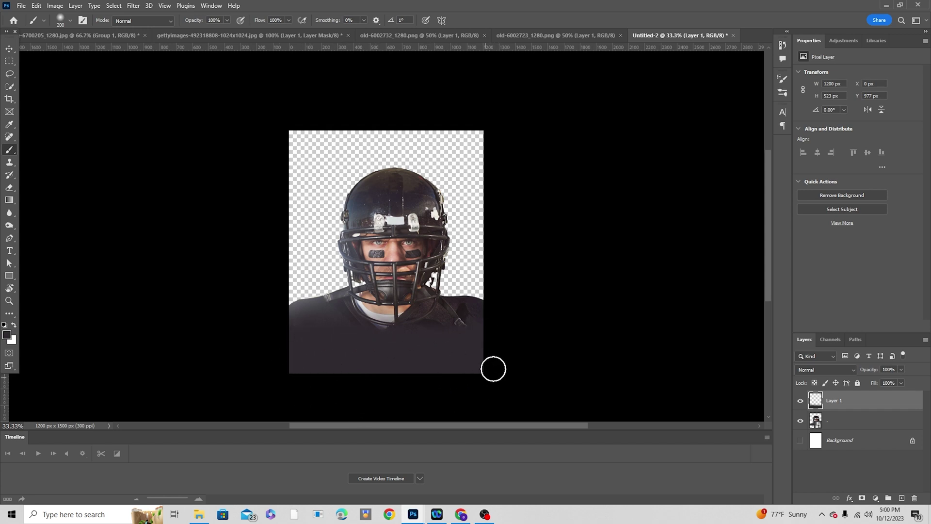
Merge the painted strip with the player photo into a single Layer 1 and check it.
{"action": "left_click", "coordinate": [832, 418], "text": "shift"}
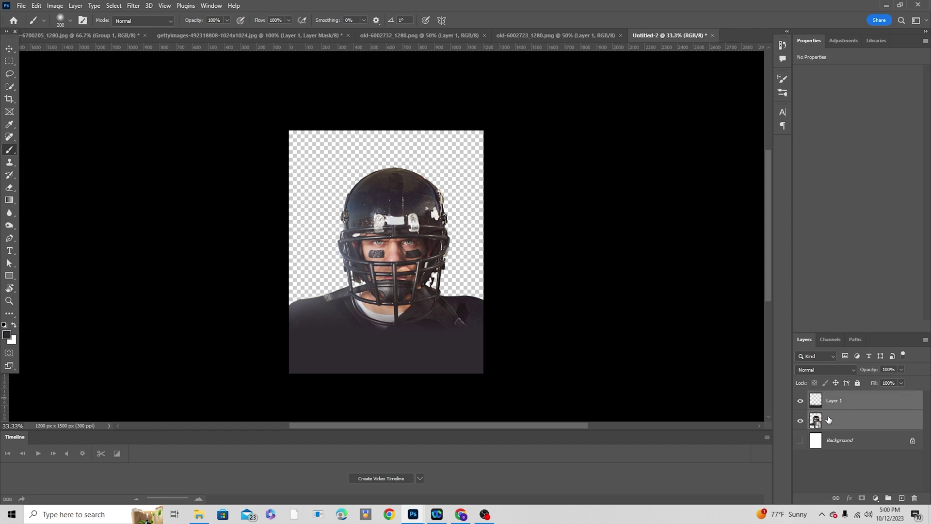
{"action": "key", "text": "ctrl+e"}
{"action": "left_click", "coordinate": [801, 401]}
{"action": "left_click", "coordinate": [801, 401]}
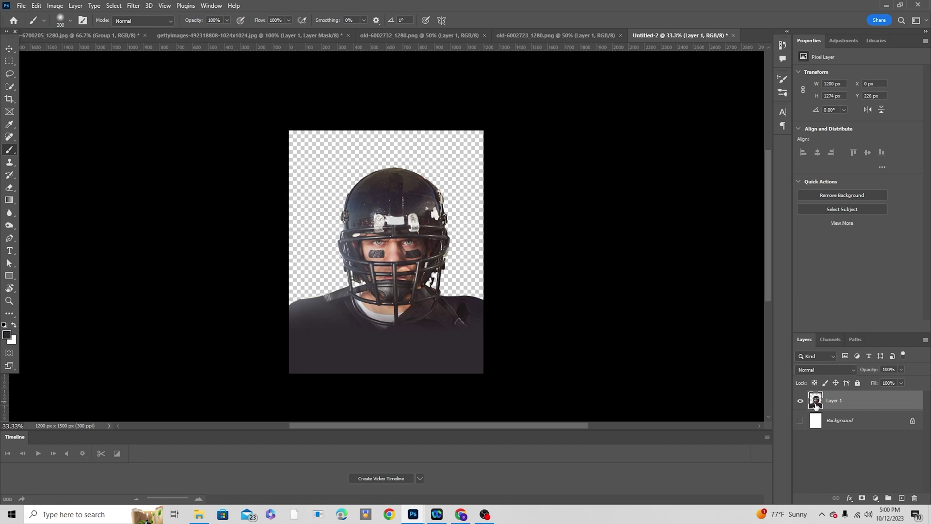
{"action": "left_click", "coordinate": [133, 5]}
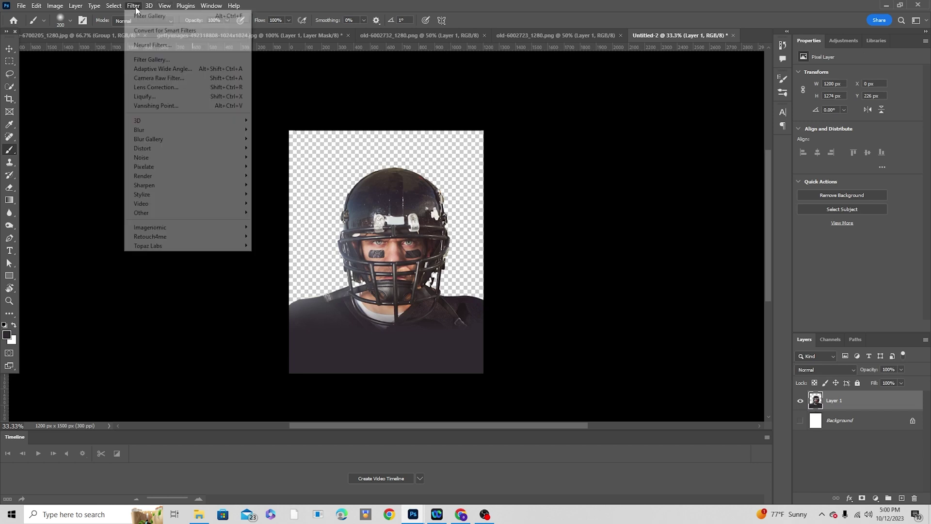
In Camera Raw, set Clarity +53, Texture +57 and Highlights -83.
{"action": "left_click", "coordinate": [156, 77]}
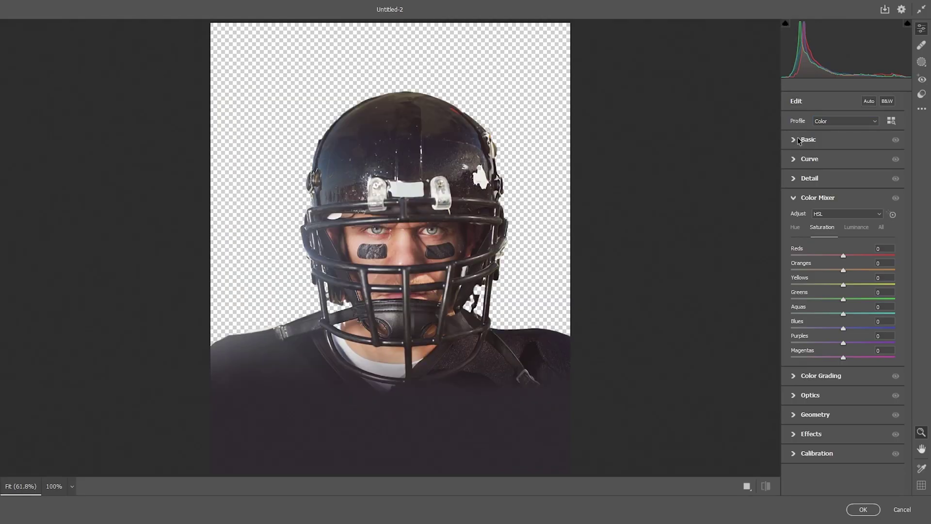
{"action": "left_click", "coordinate": [799, 141]}
{"action": "left_click", "coordinate": [870, 327]}
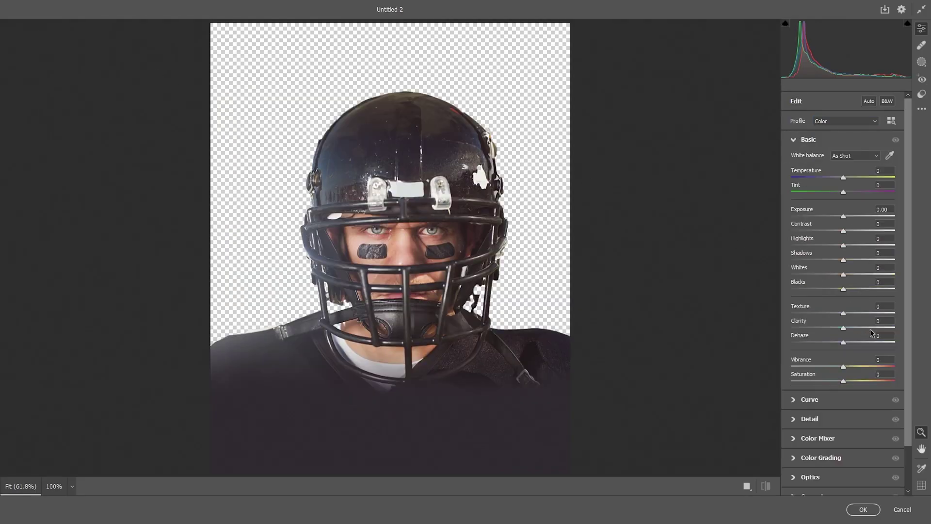
{"action": "left_click", "coordinate": [868, 314]}
{"action": "left_click_drag", "start_coordinate": [868, 316], "coordinate": [872, 315]}
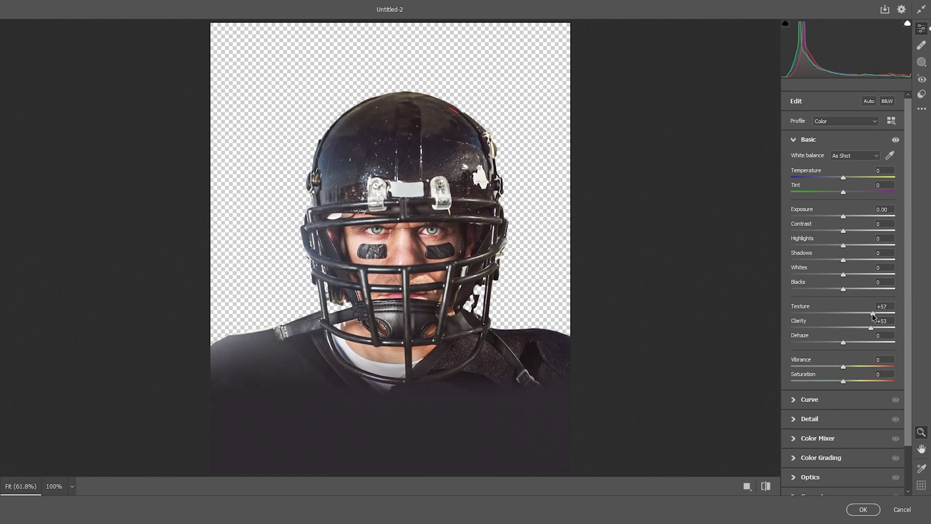
{"action": "left_click", "coordinate": [800, 245]}
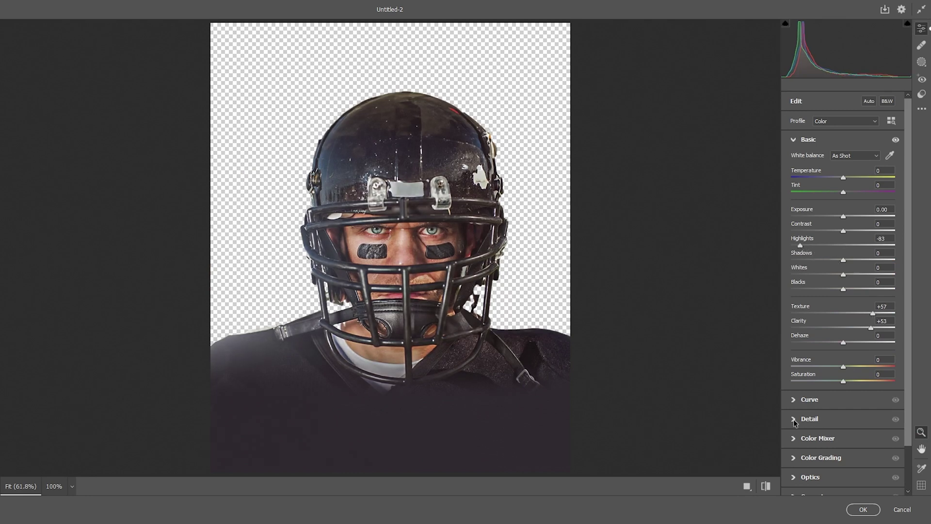
Add Noise Reduction 13 and lower saturation: Oranges -46, Yellows -23.
{"action": "left_click", "coordinate": [794, 420]}
{"action": "left_click", "coordinate": [805, 221]}
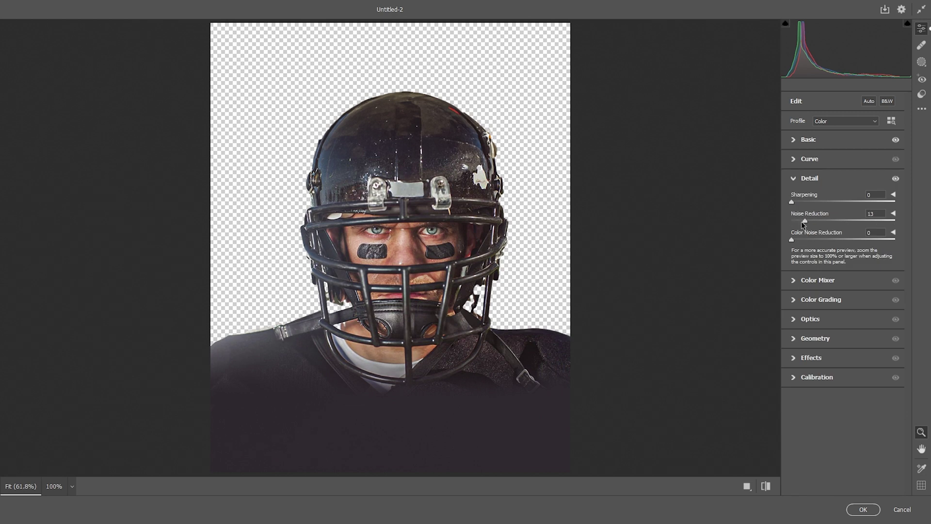
{"action": "left_click", "coordinate": [794, 282]}
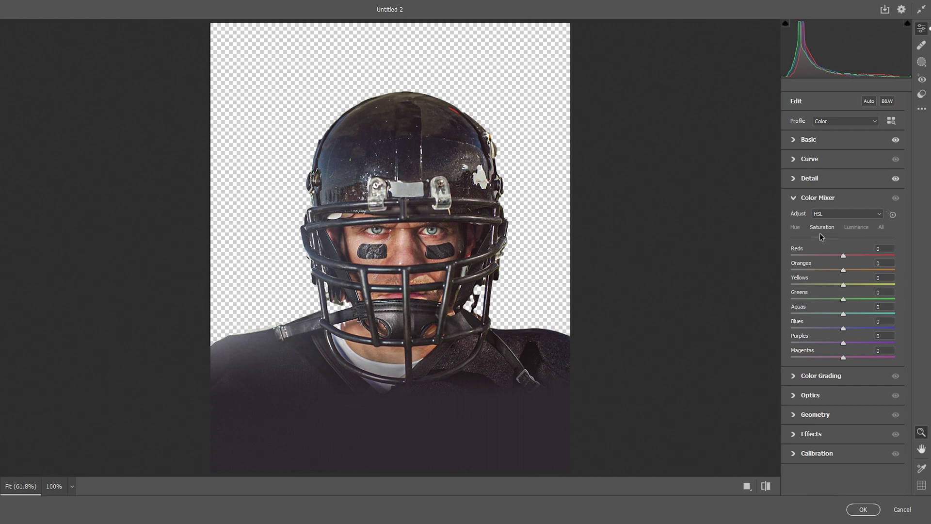
{"action": "mouse_move", "coordinate": [809, 269]}
{"action": "left_mouse_down"}
{"action": "mouse_move", "coordinate": [819, 270]}
{"action": "mouse_move", "coordinate": [825, 255]}
{"action": "mouse_move", "coordinate": [815, 255]}
{"action": "left_mouse_up"}
{"action": "left_click_drag", "start_coordinate": [843, 285], "coordinate": [832, 286]}
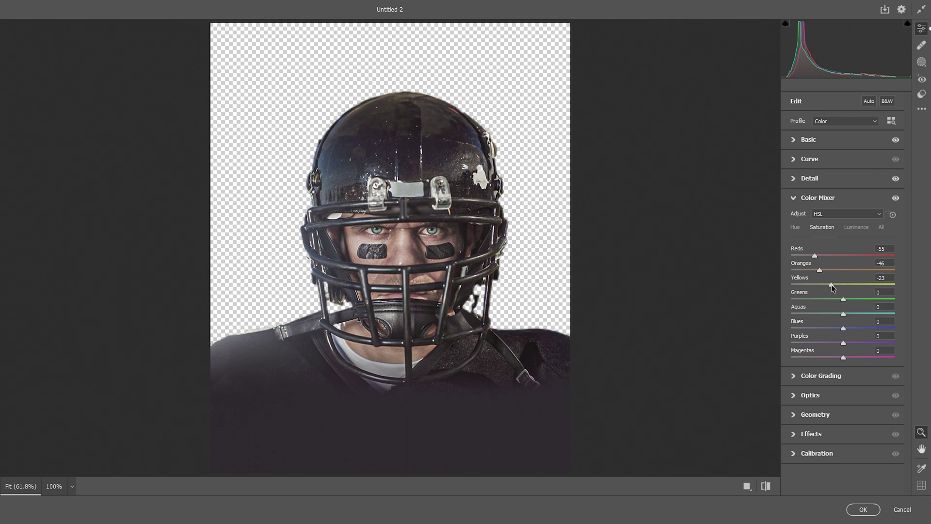
Raise Clarity to +91 and apply the Camera Raw edits.
{"action": "left_click", "coordinate": [794, 140]}
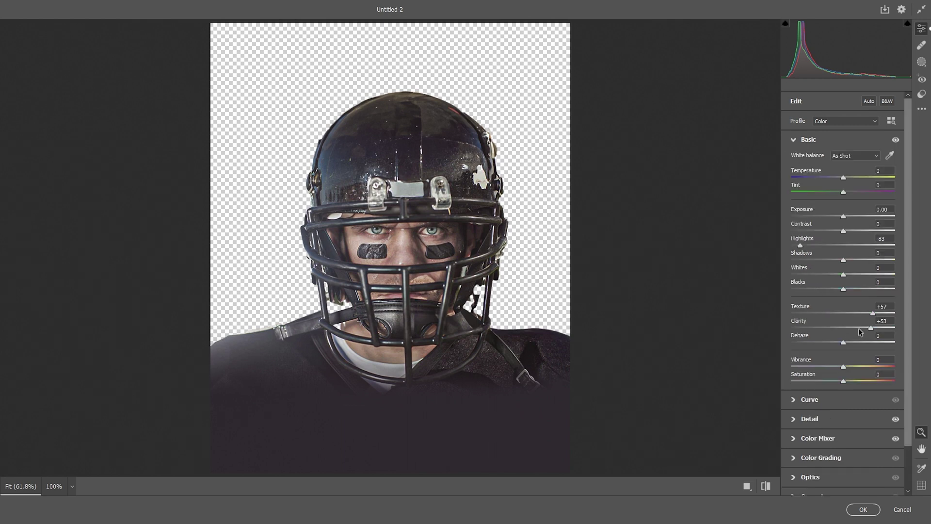
{"action": "left_click", "coordinate": [886, 329]}
{"action": "left_click_drag", "start_coordinate": [890, 331], "coordinate": [885, 316]}
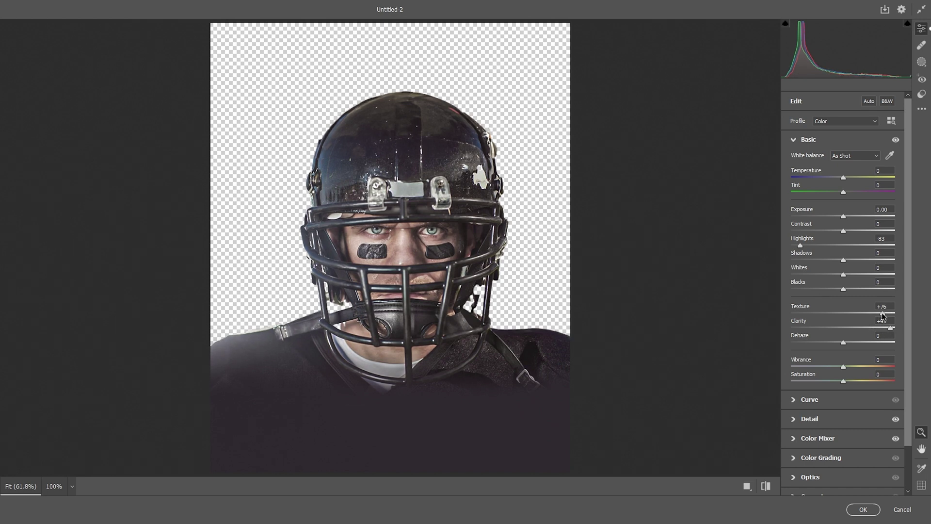
{"action": "left_click", "coordinate": [864, 509]}
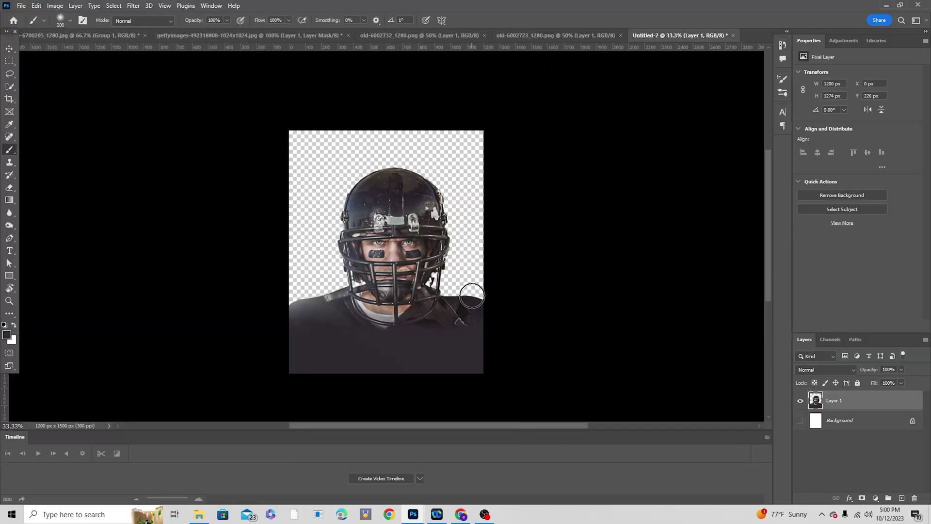
Copy the aged paper texture into the Untitled-2 player collage.
{"action": "key", "text": "ctrl+plus"}
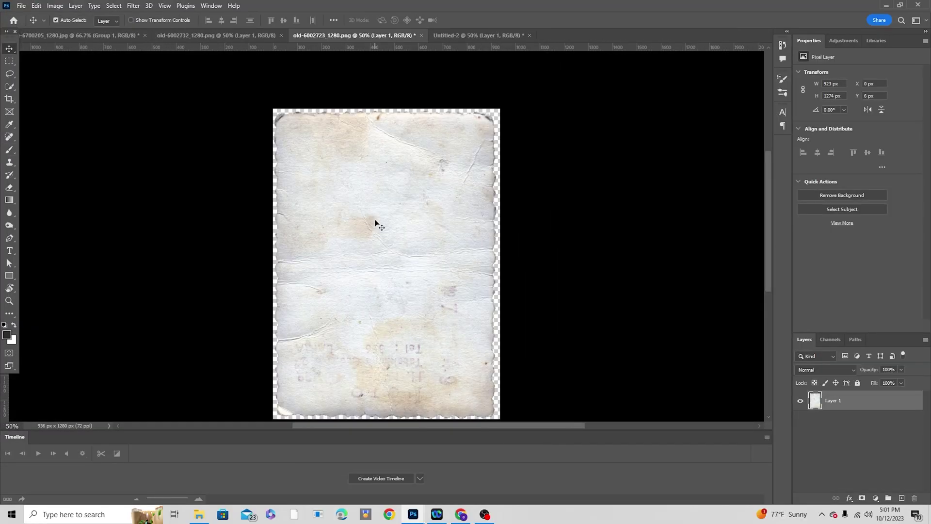
{"action": "mouse_move", "coordinate": [374, 220]}
{"action": "left_mouse_down"}
{"action": "mouse_move", "coordinate": [394, 206]}
{"action": "mouse_move", "coordinate": [376, 220]}
{"action": "left_mouse_up"}
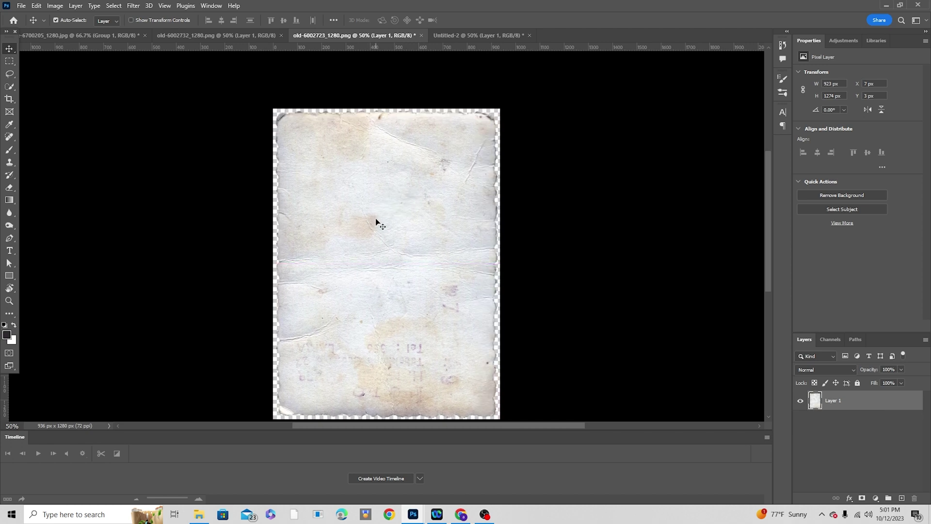
{"action": "left_click_drag", "start_coordinate": [377, 221], "coordinate": [421, 230]}
Scale the paper scrap down and place it left of the player's face.
{"action": "key", "text": "ctrl+t"}
{"action": "left_click_drag", "start_coordinate": [496, 322], "coordinate": [402, 194]}
{"action": "left_click_drag", "start_coordinate": [382, 150], "coordinate": [323, 195]}
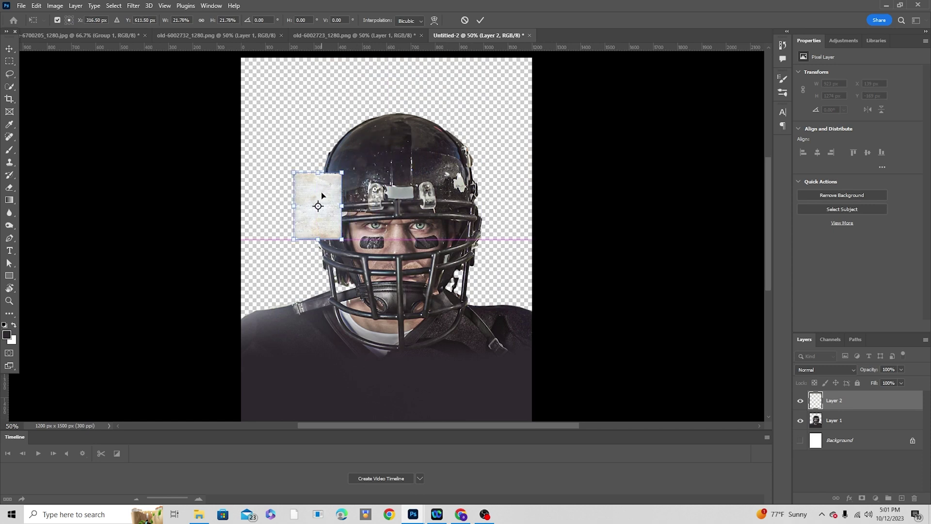
{"action": "key", "text": "Return"}
{"action": "key", "text": "ctrl+Tab"}
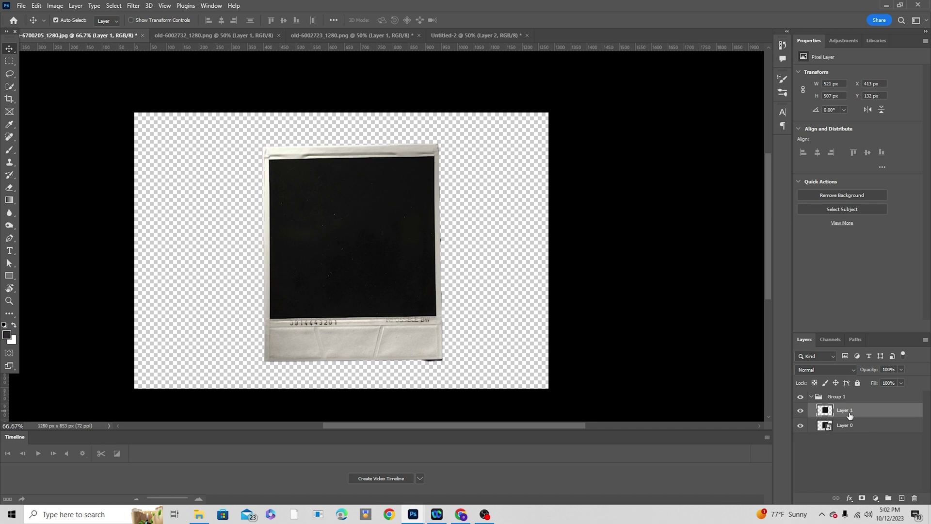
Check both polaroid layers' visibility, then copy Group 1 into the Untitled-2 collage.
{"action": "left_click_drag", "start_coordinate": [798, 426], "coordinate": [799, 417]}
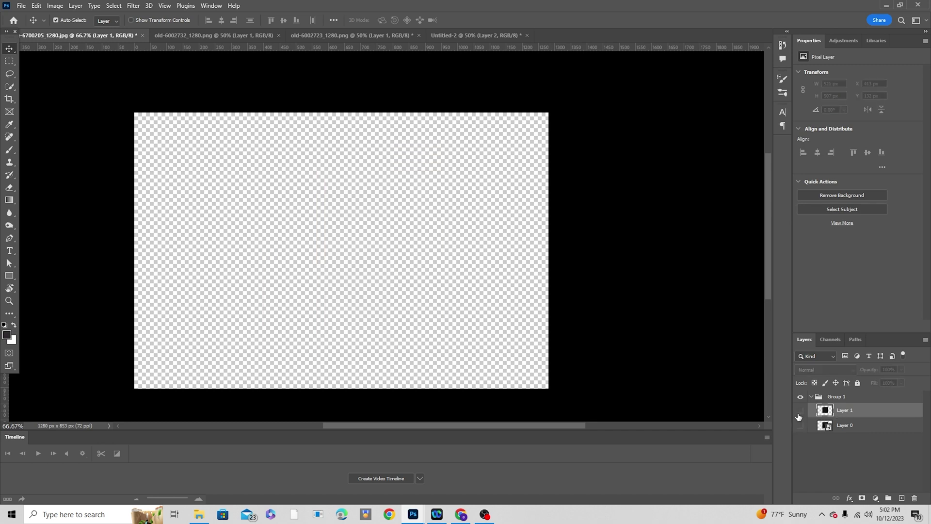
{"action": "left_click", "coordinate": [800, 411]}
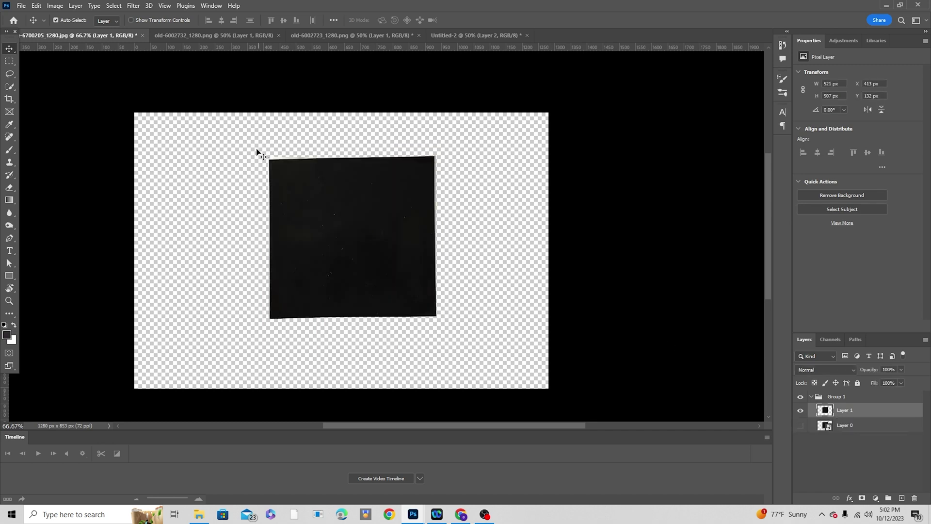
{"action": "left_click", "coordinate": [799, 425]}
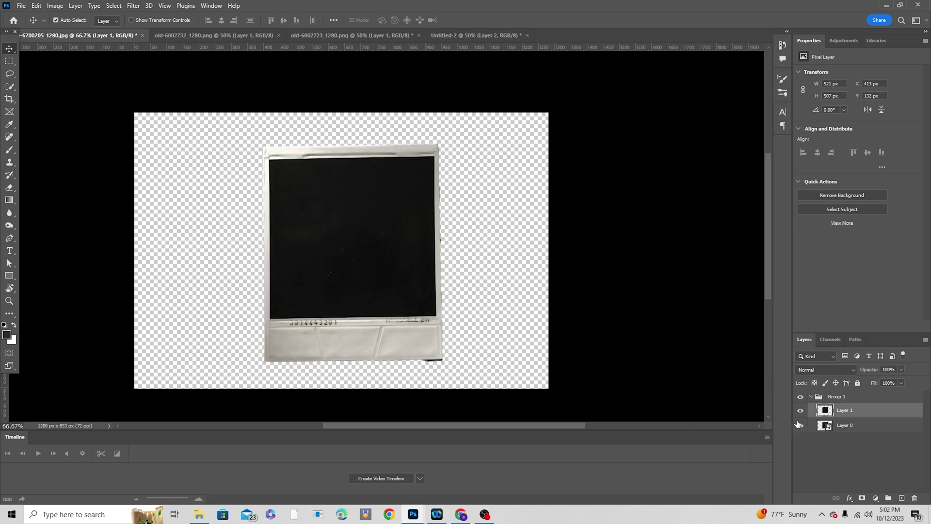
{"action": "left_click", "coordinate": [810, 396]}
{"action": "left_click_drag", "start_coordinate": [816, 399], "coordinate": [401, 193]}
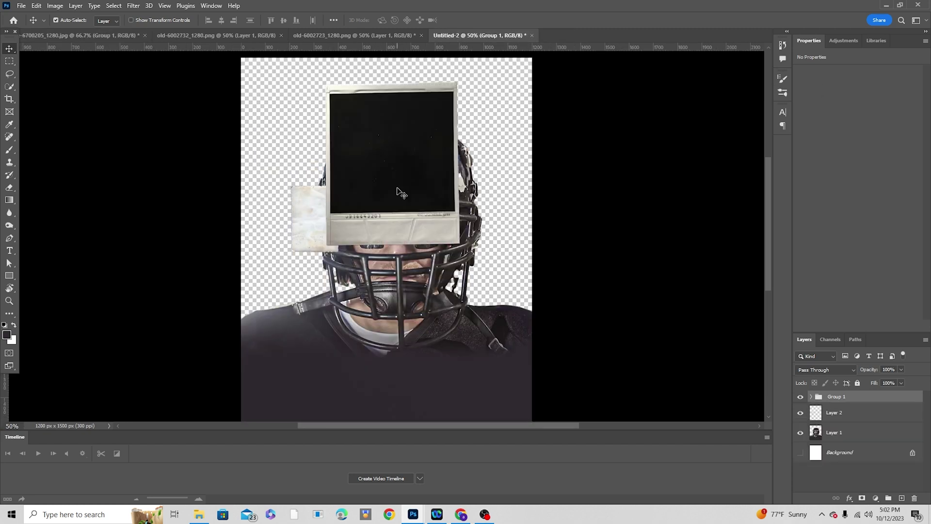
Shrink the polaroid group to about 75% and move it up over the helmet.
{"action": "key", "text": "ctrl+t"}
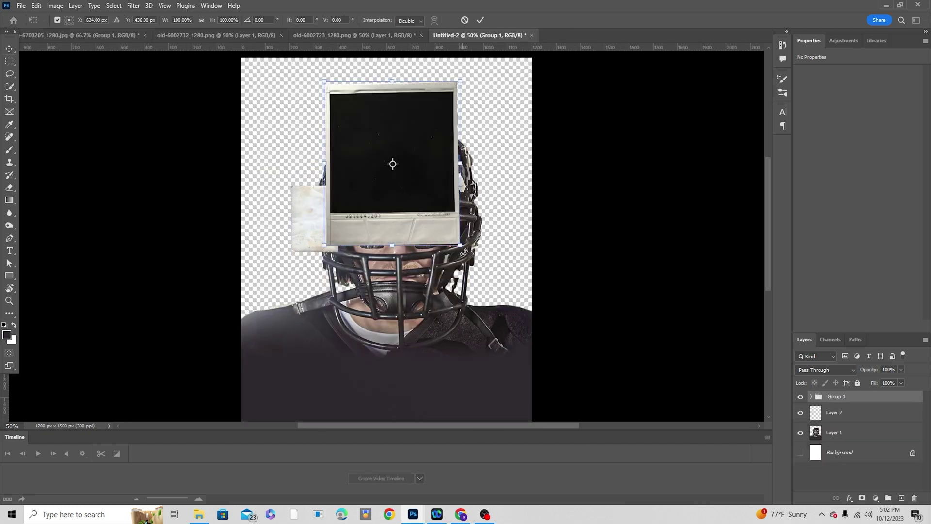
{"action": "left_click_drag", "start_coordinate": [464, 247], "coordinate": [444, 225]}
{"action": "left_click_drag", "start_coordinate": [416, 176], "coordinate": [380, 146]}
{"action": "key", "text": "Return"}
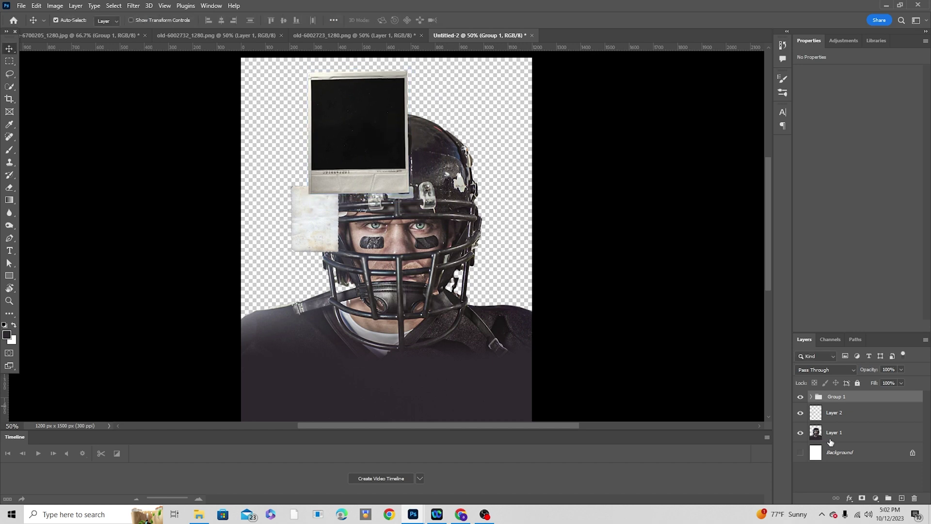
Duplicate the player layer and move Layer 1 copy into Group 1.
{"action": "left_click", "coordinate": [810, 397]}
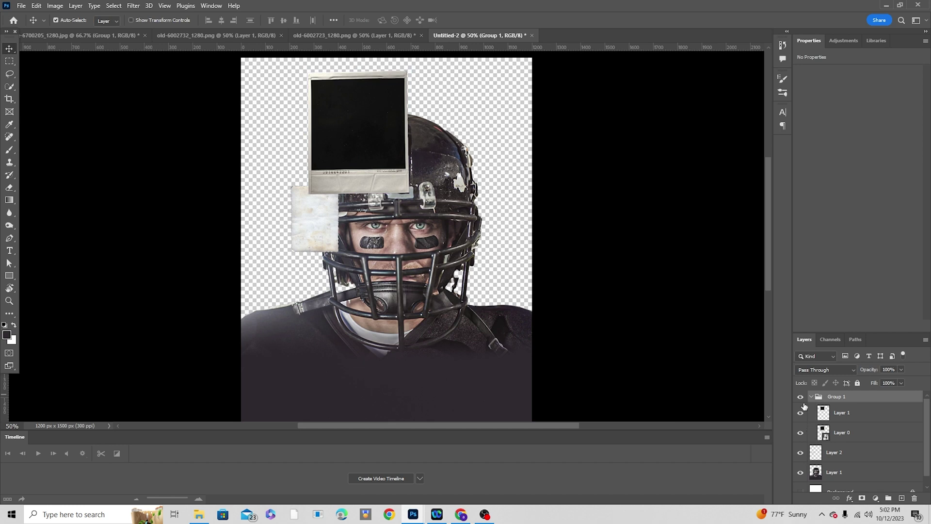
{"action": "left_click", "coordinate": [812, 397]}
{"action": "left_click", "coordinate": [826, 425]}
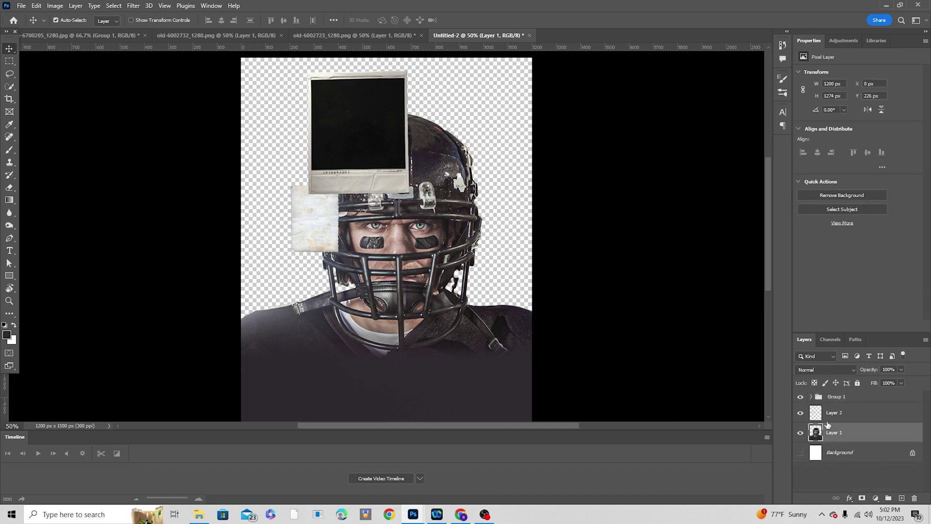
{"action": "key", "text": "ctrl"}
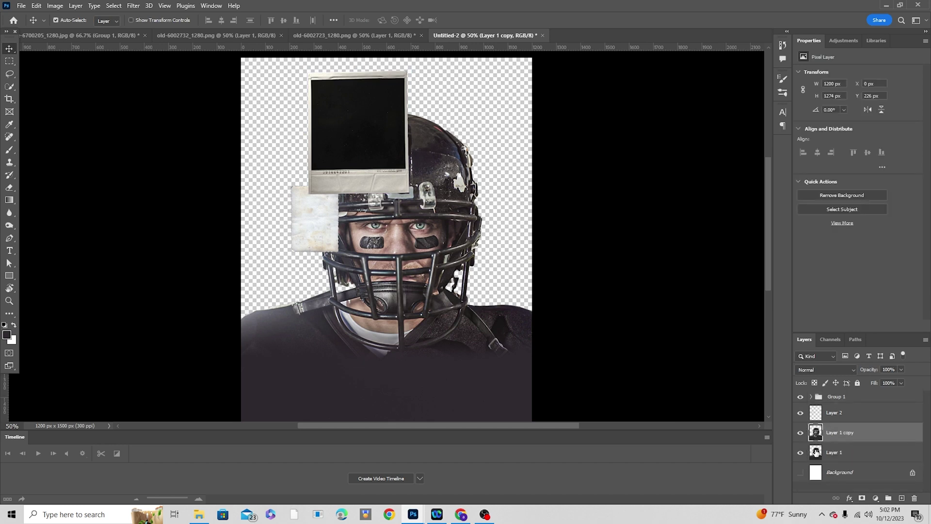
{"action": "left_click", "coordinate": [811, 397]}
{"action": "key", "text": "ctrl+j"}
{"action": "left_click_drag", "start_coordinate": [816, 476], "coordinate": [833, 410]}
Clip Layer 1 copy to the polaroid's dark photo layer and collapse Group 1.
{"action": "left_click", "coordinate": [825, 436]}
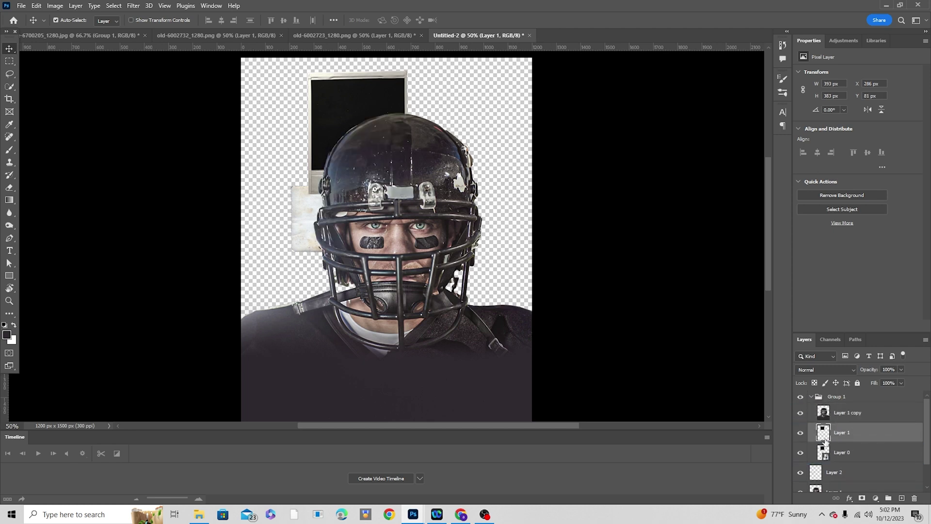
{"action": "right_click", "coordinate": [840, 417]}
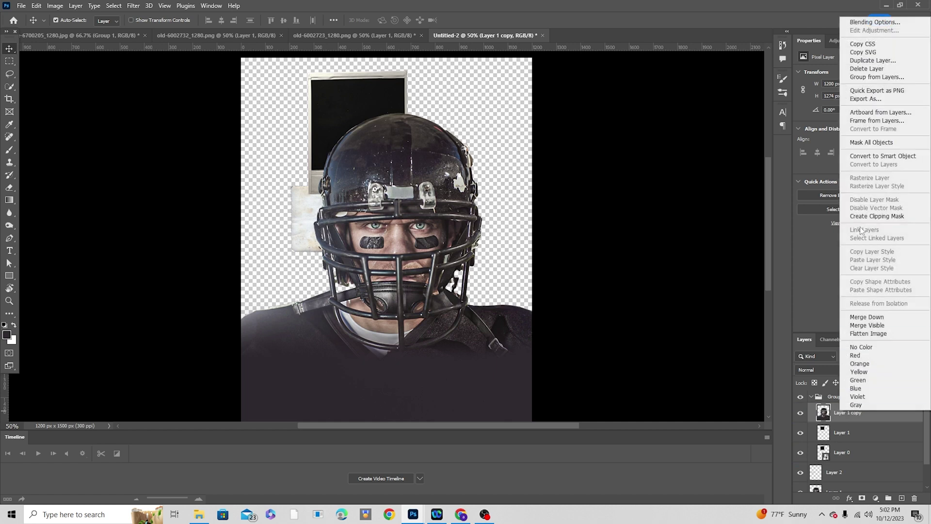
{"action": "left_click", "coordinate": [862, 217]}
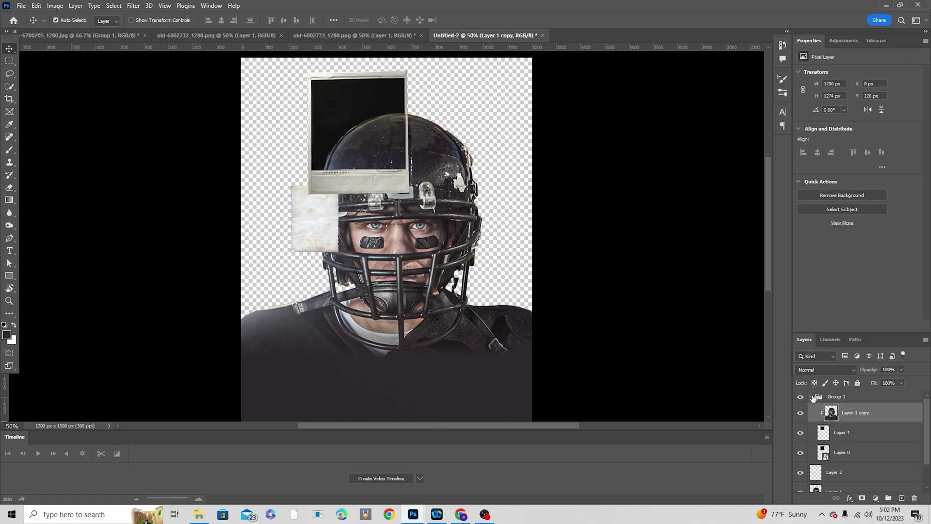
{"action": "left_click", "coordinate": [811, 397]}
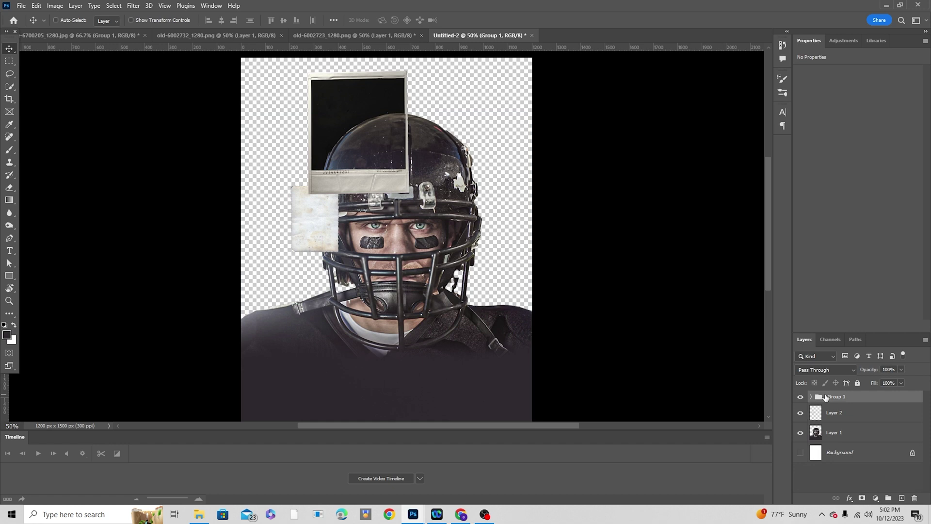
Duplicate Group 1, then move the copied polaroid down over the face, tilted slightly clockwise.
{"action": "key", "text": "ctrl+j"}
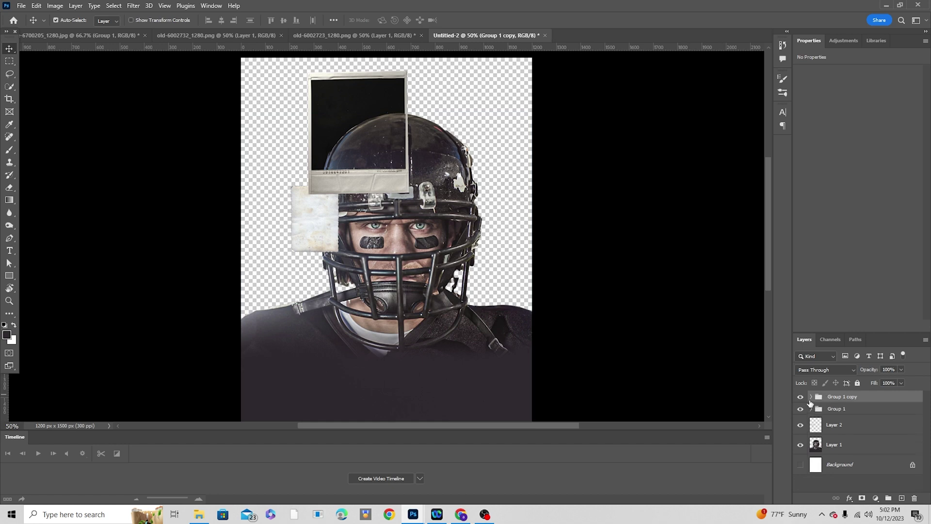
{"action": "left_click", "coordinate": [810, 397]}
{"action": "left_click", "coordinate": [823, 434]}
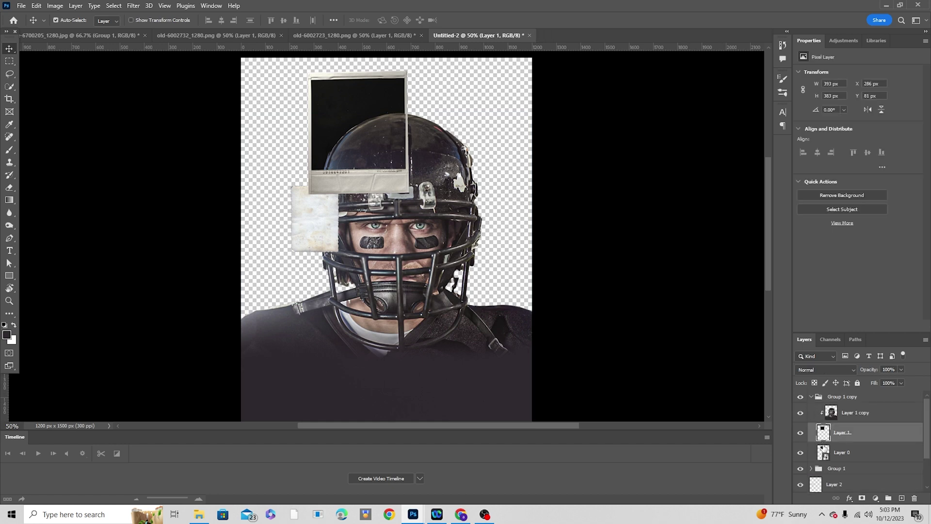
{"action": "left_click", "coordinate": [826, 453], "text": "shift"}
{"action": "key", "text": "ctrl+t"}
{"action": "left_click_drag", "start_coordinate": [364, 149], "coordinate": [367, 246]}
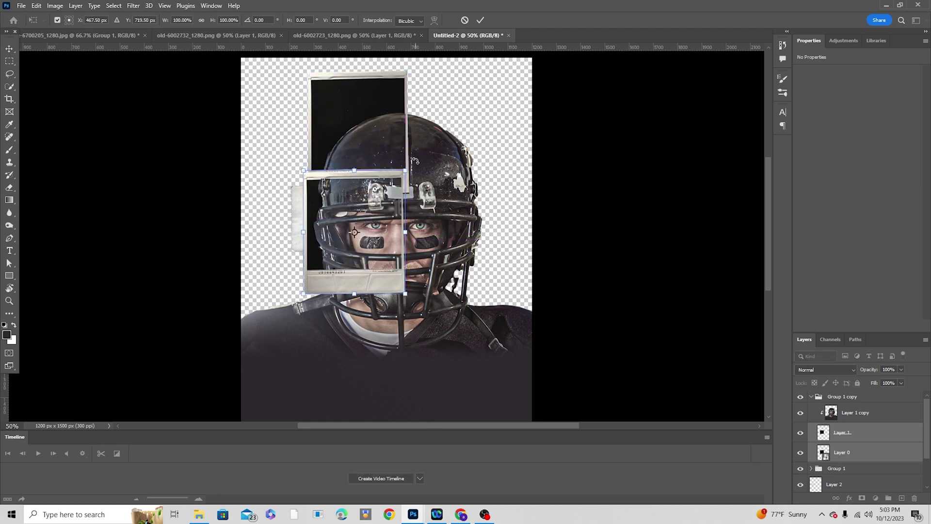
{"action": "left_click_drag", "start_coordinate": [414, 162], "coordinate": [417, 165]}
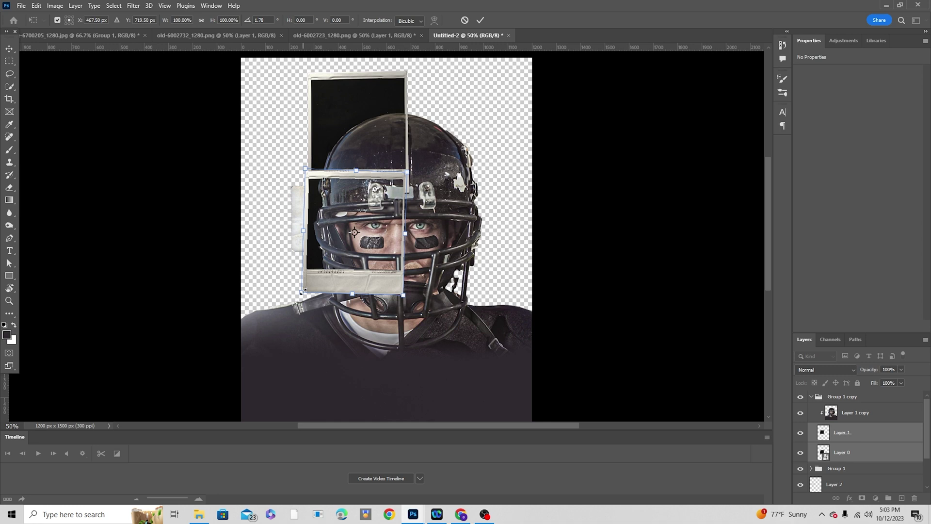
{"action": "key", "text": "Return"}
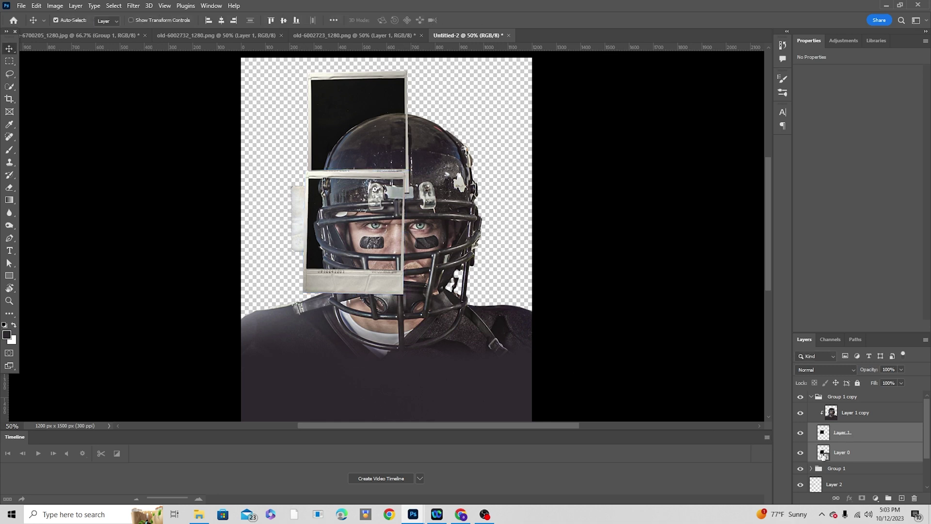
Narrow the copied polaroid from its left side.
{"action": "left_click", "coordinate": [822, 456]}
{"action": "left_click", "coordinate": [822, 438], "text": "shift"}
{"action": "key", "text": "ctrl+t"}
{"action": "left_click_drag", "start_coordinate": [302, 228], "coordinate": [339, 225]}
{"action": "key", "text": "Return"}
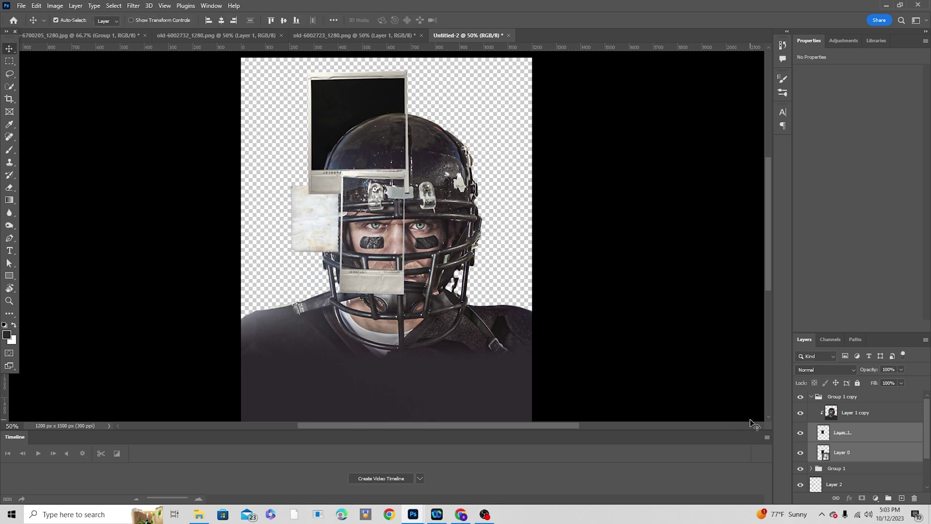
Shorten the copy's Layer 0 photo area to 424 px over the player's eyes.
{"action": "left_click", "coordinate": [832, 460]}
{"action": "key", "text": "ctrl+t"}
{"action": "left_click_drag", "start_coordinate": [372, 294], "coordinate": [372, 278]}
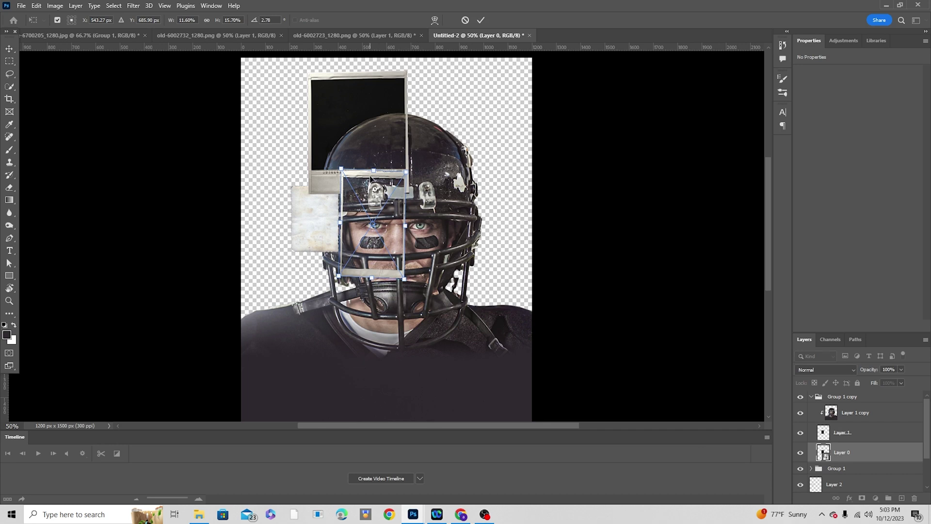
{"action": "left_click_drag", "start_coordinate": [371, 170], "coordinate": [373, 179]}
{"action": "key", "text": "Up"}
{"action": "key", "text": "Up"}
{"action": "key", "text": "Up"}
{"action": "key", "text": "Up"}
{"action": "key", "text": "Up"}
{"action": "key", "text": "Up"}
{"action": "key", "text": "Up"}
{"action": "key", "text": "Up"}
{"action": "key", "text": "Up"}
{"action": "key", "text": "Up"}
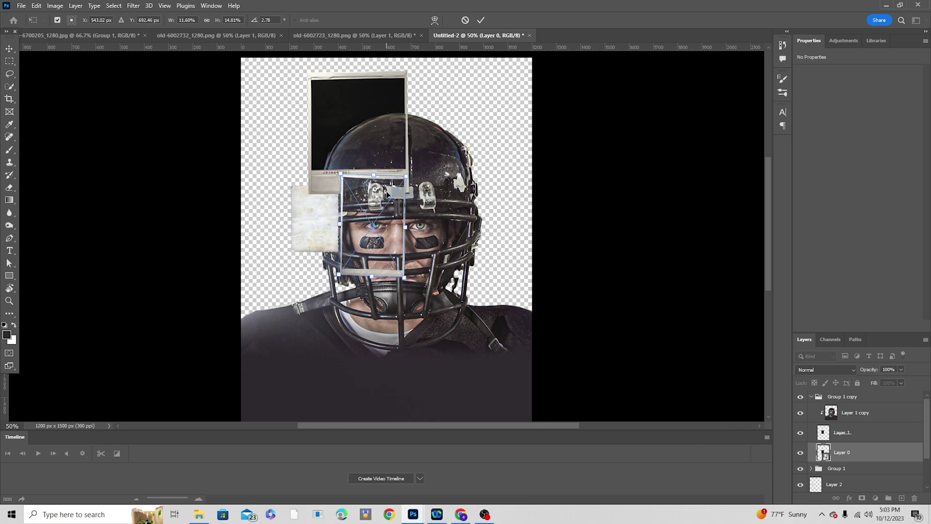
{"action": "key", "text": "Return"}
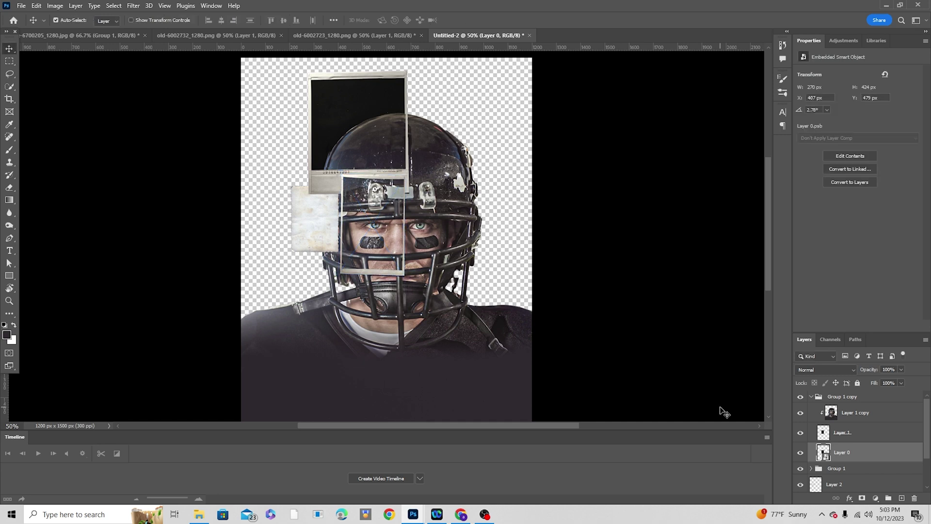
Duplicate Group 1 as Group 1 copy 2 and select its Layer 1 and Layer 0.
{"action": "left_click", "coordinate": [811, 398]}
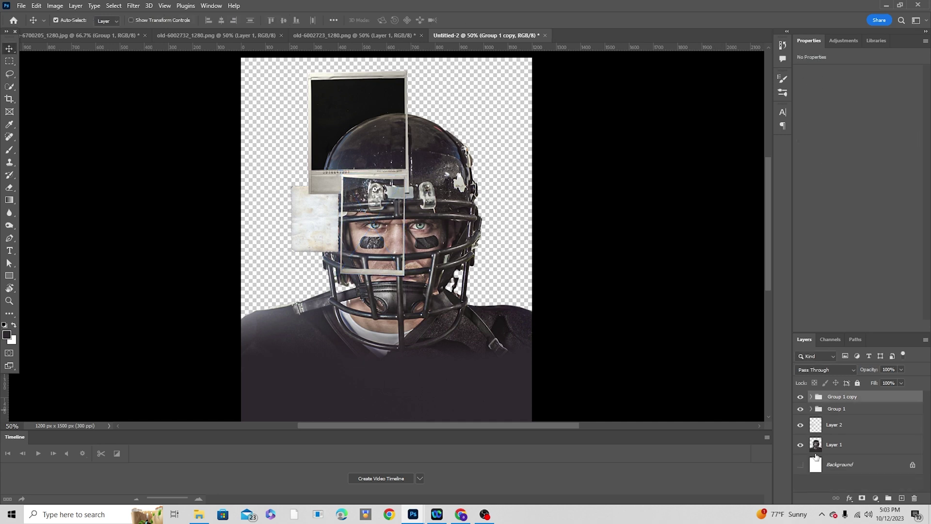
{"action": "left_click", "coordinate": [823, 409]}
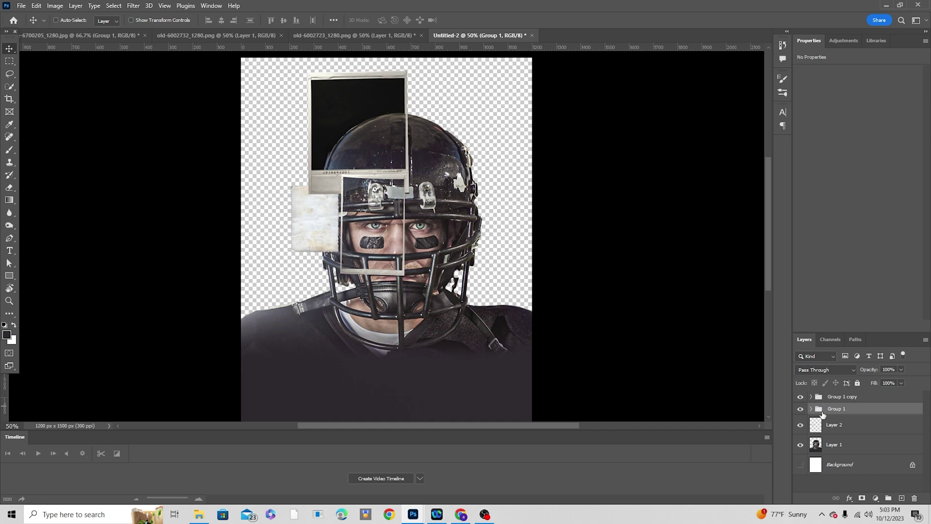
{"action": "key", "text": "ctrl+j"}
{"action": "left_click_drag", "start_coordinate": [820, 409], "coordinate": [820, 412]}
{"action": "left_click", "coordinate": [811, 409]}
{"action": "left_click", "coordinate": [824, 449]}
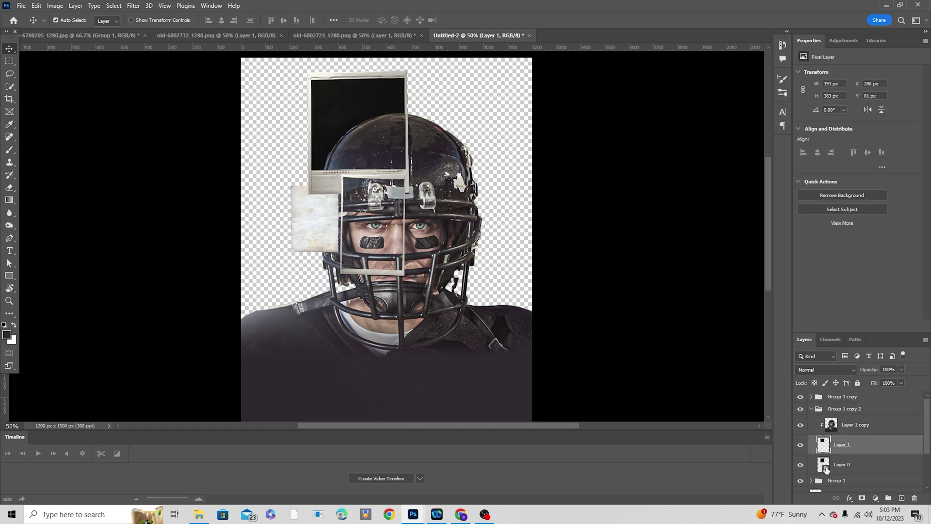
{"action": "left_click", "coordinate": [826, 468], "text": "shift"}
Move the third polaroid over the chin, scaled to 76.6% and tilted -6°.
{"action": "key", "text": "ctrl+t"}
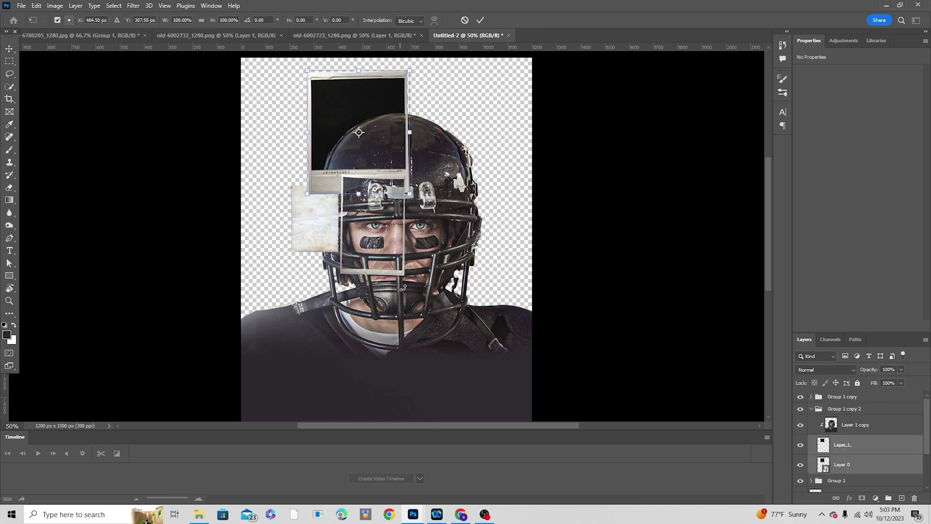
{"action": "left_click_drag", "start_coordinate": [374, 148], "coordinate": [362, 349]}
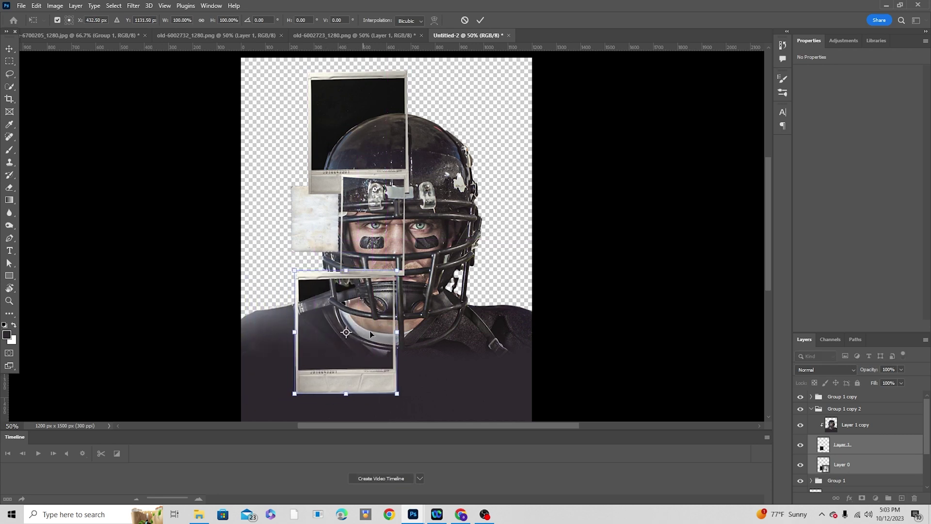
{"action": "left_click_drag", "start_coordinate": [398, 270], "coordinate": [385, 285]}
{"action": "left_click_drag", "start_coordinate": [359, 315], "coordinate": [371, 307]}
{"action": "mouse_move", "coordinate": [371, 303]}
{"action": "left_mouse_down"}
{"action": "mouse_move", "coordinate": [383, 306]}
{"action": "mouse_move", "coordinate": [364, 300]}
{"action": "mouse_move", "coordinate": [375, 303]}
{"action": "left_mouse_up"}
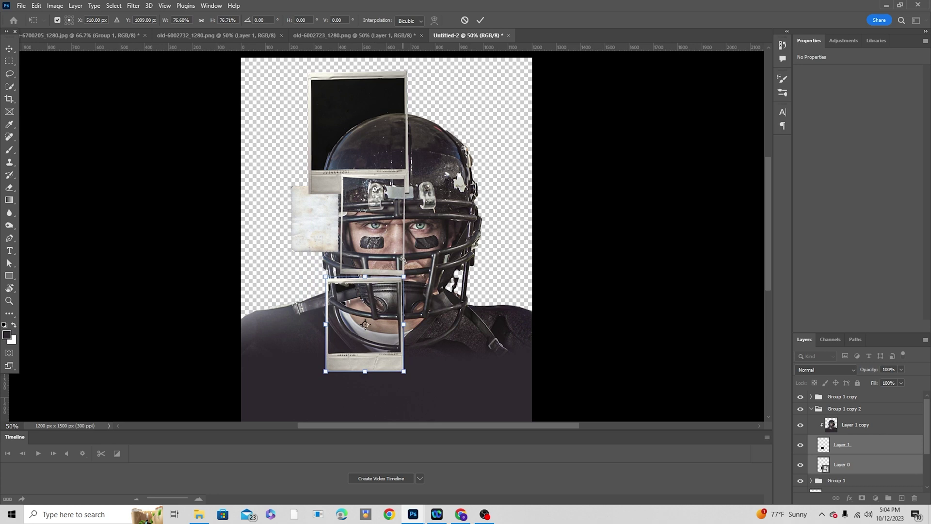
{"action": "left_click_drag", "start_coordinate": [404, 260], "coordinate": [398, 253]}
{"action": "left_click_drag", "start_coordinate": [383, 298], "coordinate": [378, 291]}
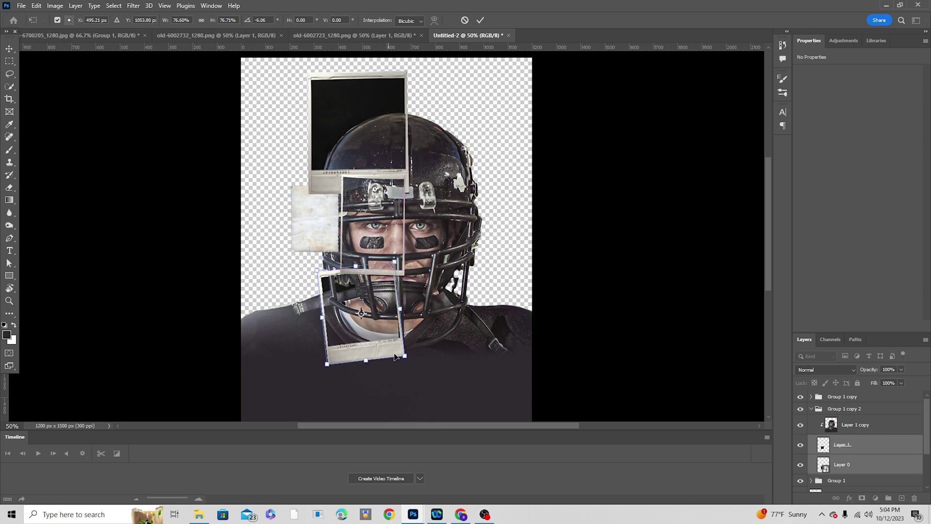
{"action": "key", "text": "Return"}
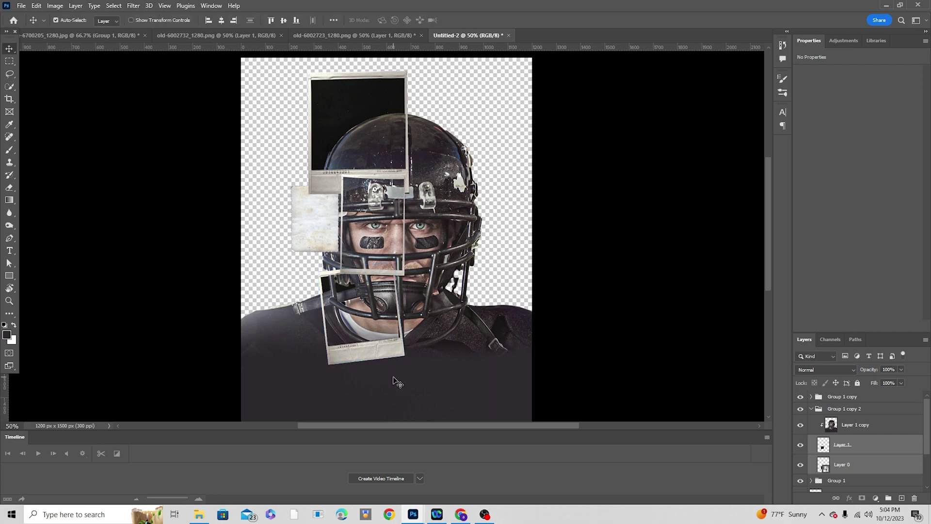
Enlarge the player copy in Group 1 copy 2 to about 108.5%.
{"action": "left_click", "coordinate": [827, 425]}
{"action": "key", "text": "ctrl+t"}
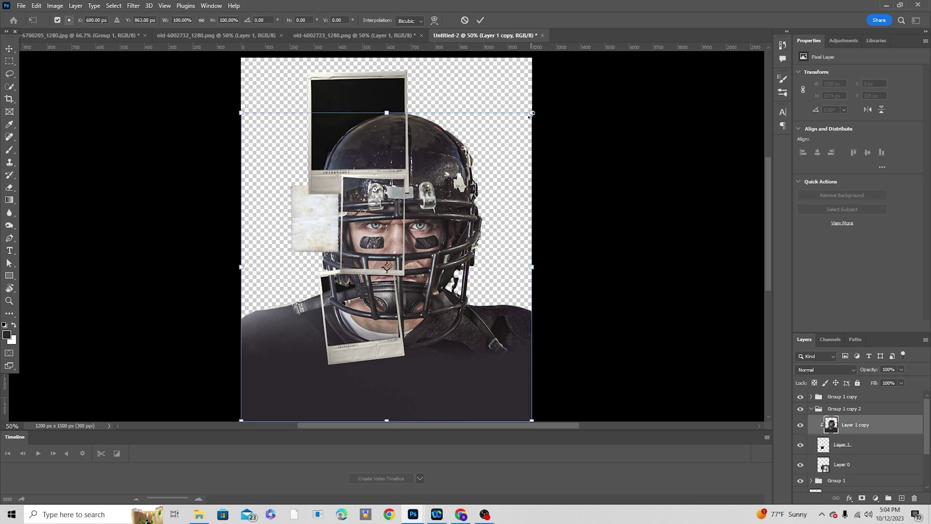
{"action": "left_click_drag", "start_coordinate": [531, 113], "coordinate": [567, 97]}
{"action": "key", "text": "Return"}
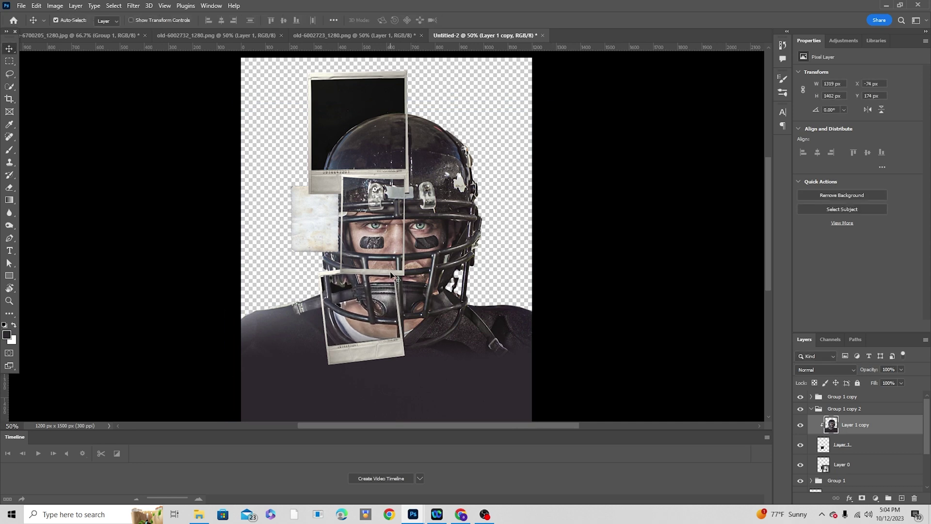
Enlarge Group 1 copy's player image to 1246 × 1324 px, rotated -1.16°.
{"action": "left_click", "coordinate": [385, 228]}
{"action": "key", "text": "ctrl+t"}
{"action": "left_click_drag", "start_coordinate": [532, 113], "coordinate": [541, 90]}
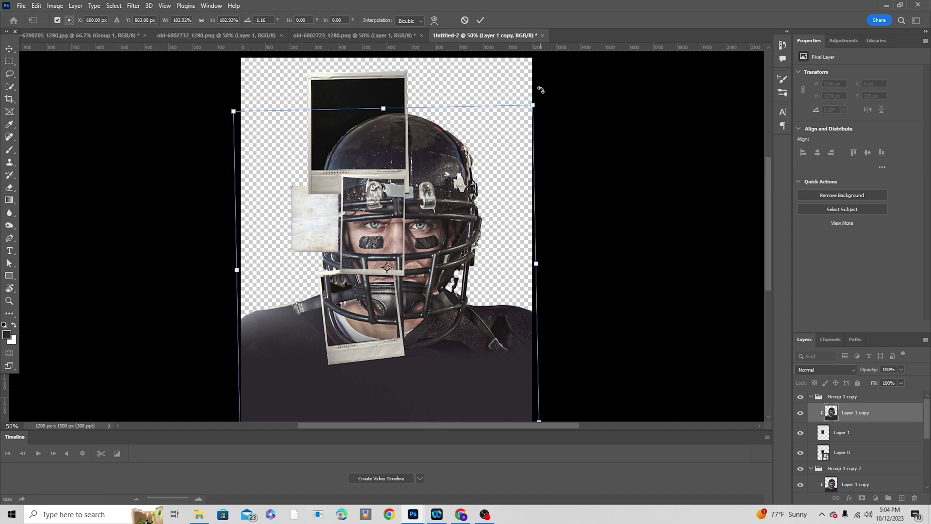
{"action": "key", "text": "Return"}
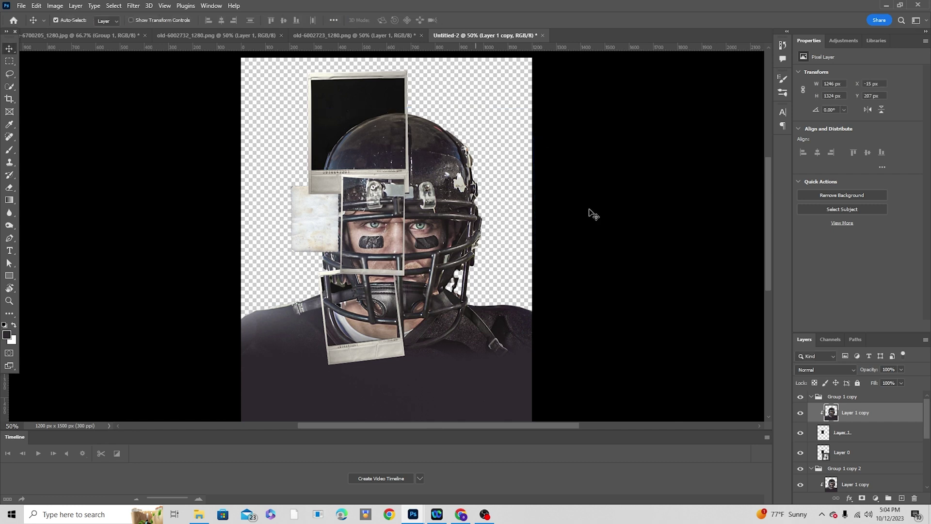
{"action": "left_click", "coordinate": [811, 399]}
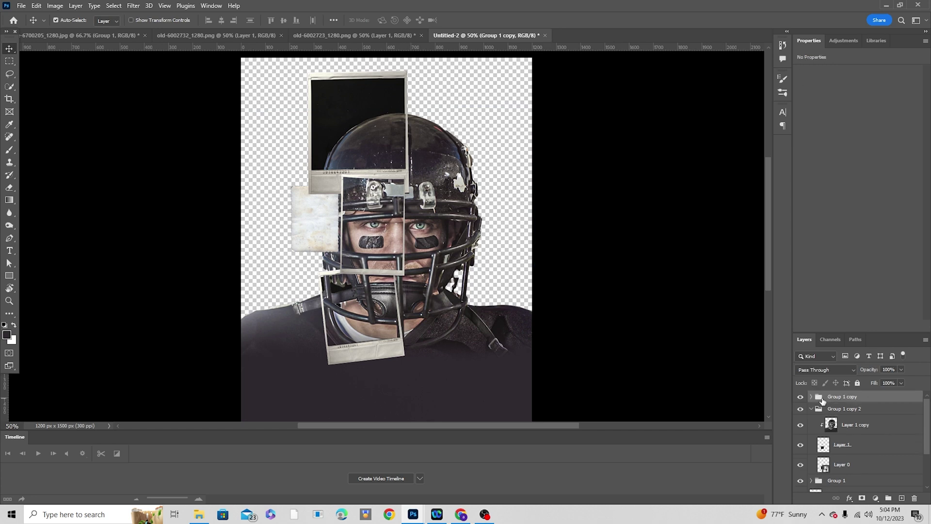
Replace Outer Glow with a black drop shadow: 50% opacity, 19% spread, 26 px distance.
{"action": "left_click", "coordinate": [850, 498]}
{"action": "left_click", "coordinate": [861, 482]}
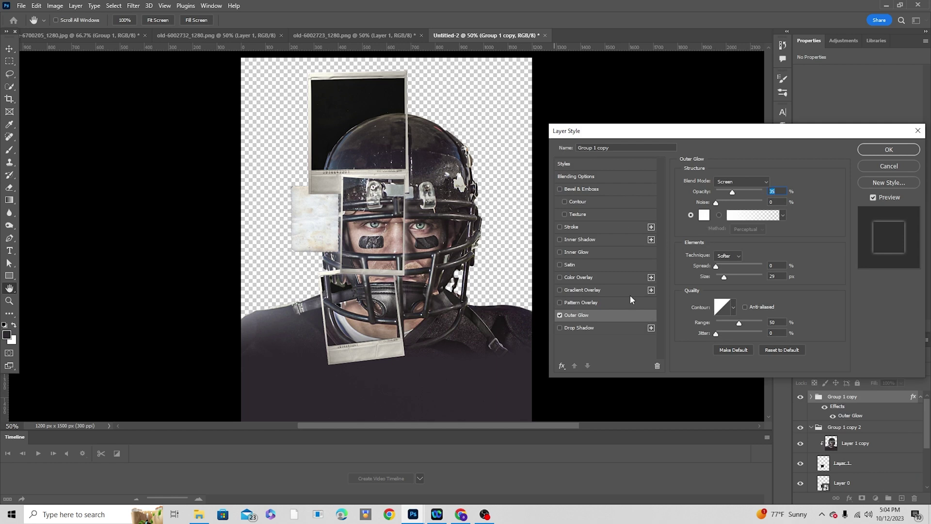
{"action": "left_click", "coordinate": [560, 315]}
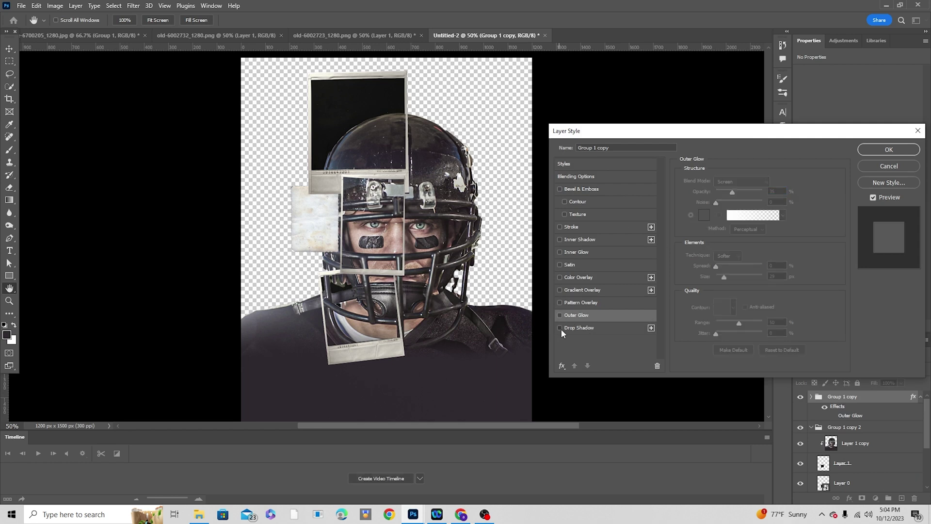
{"action": "left_click", "coordinate": [560, 328]}
{"action": "left_click", "coordinate": [569, 328]}
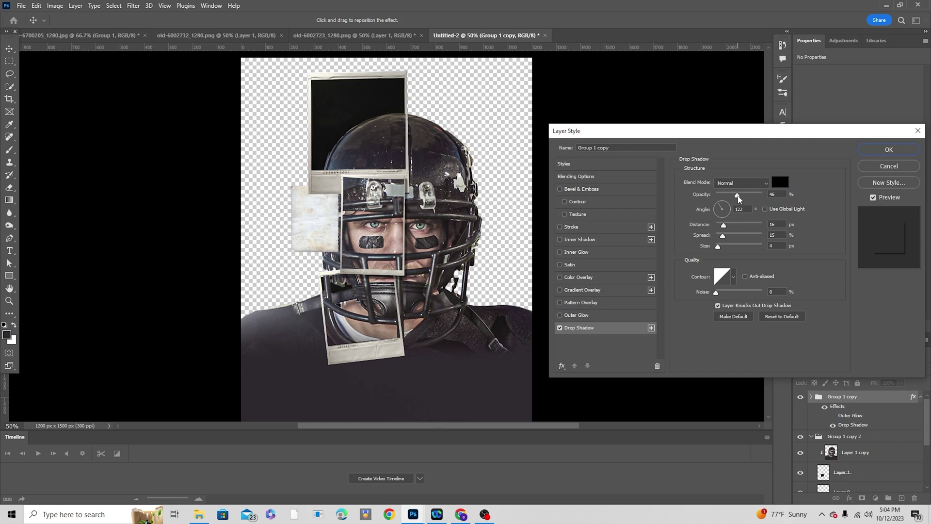
{"action": "left_click_drag", "start_coordinate": [738, 195], "coordinate": [722, 217]}
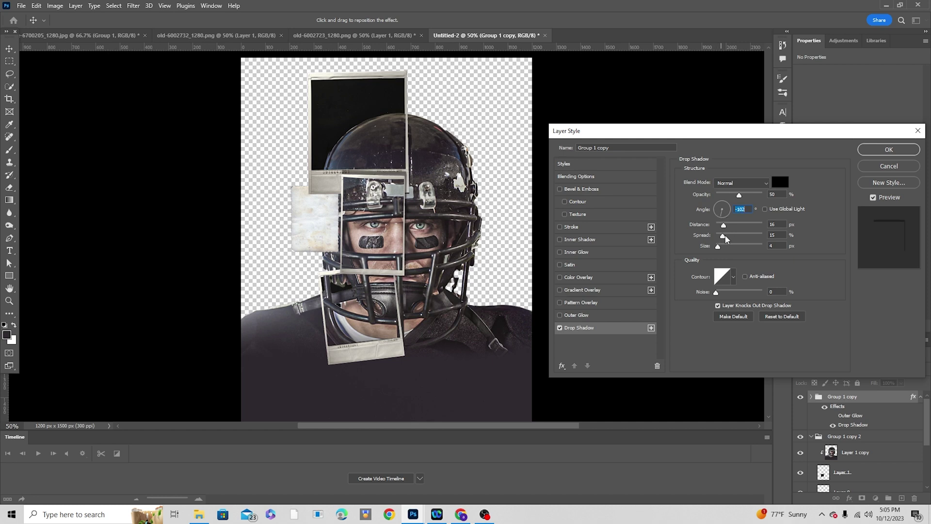
{"action": "left_click", "coordinate": [725, 236]}
{"action": "left_click", "coordinate": [726, 229]}
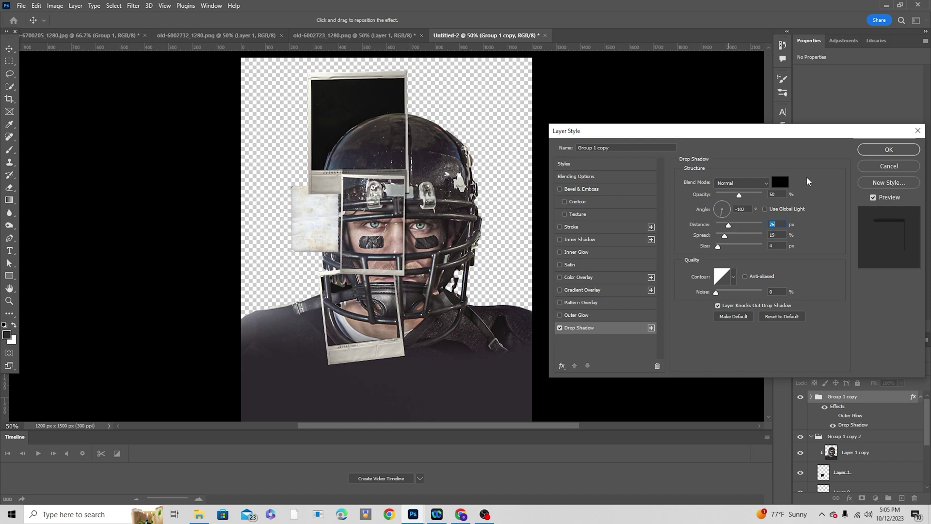
{"action": "left_click", "coordinate": [888, 150]}
Copy Group 1 copy's drop shadow and paste it onto Group 1 copy 2.
{"action": "right_click", "coordinate": [865, 395]}
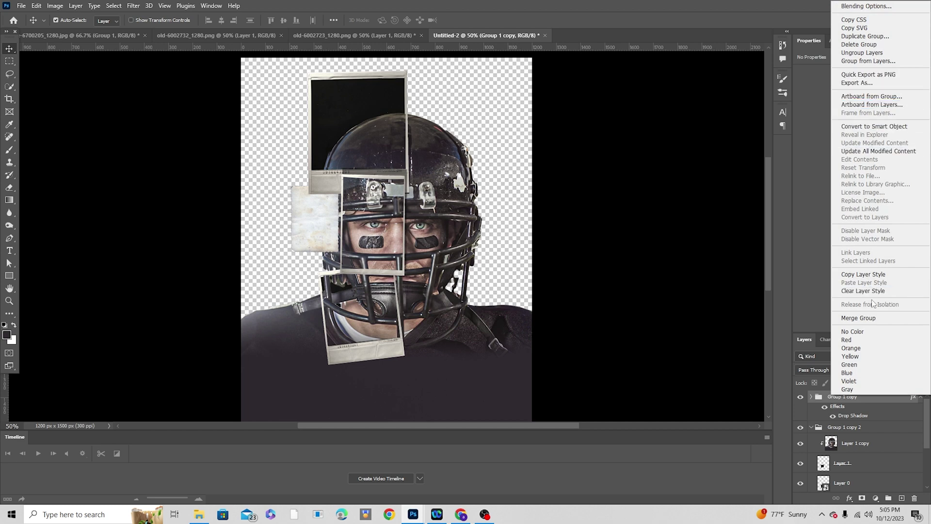
{"action": "left_click", "coordinate": [872, 275]}
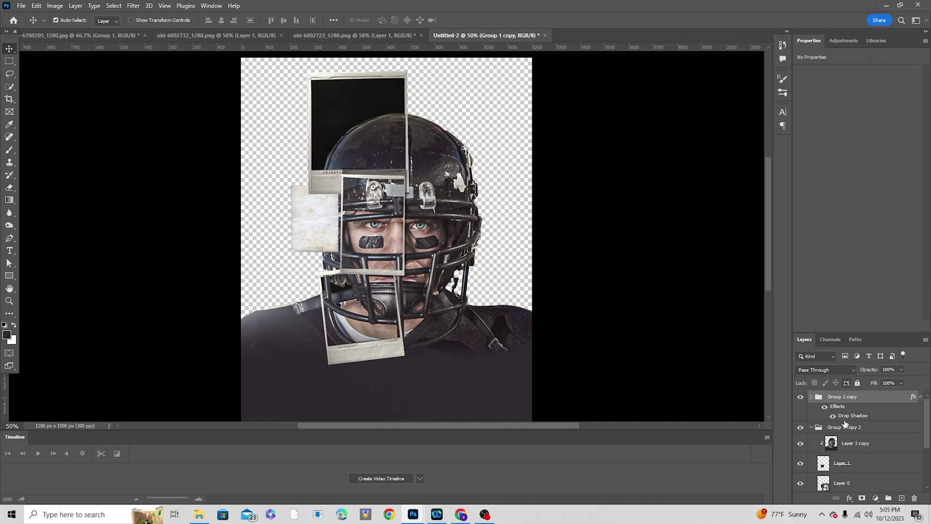
{"action": "left_click", "coordinate": [847, 428]}
{"action": "left_click", "coordinate": [811, 427]}
{"action": "right_click", "coordinate": [860, 429]}
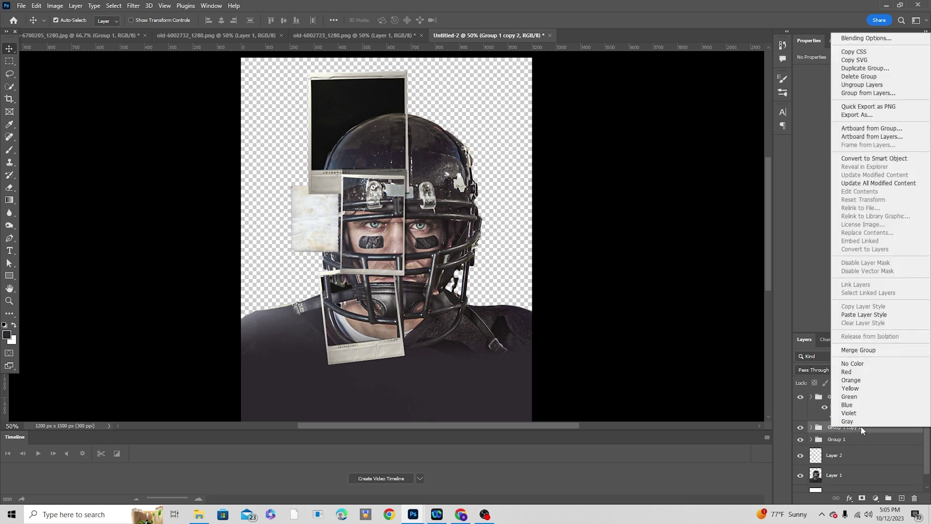
{"action": "left_click", "coordinate": [874, 317]}
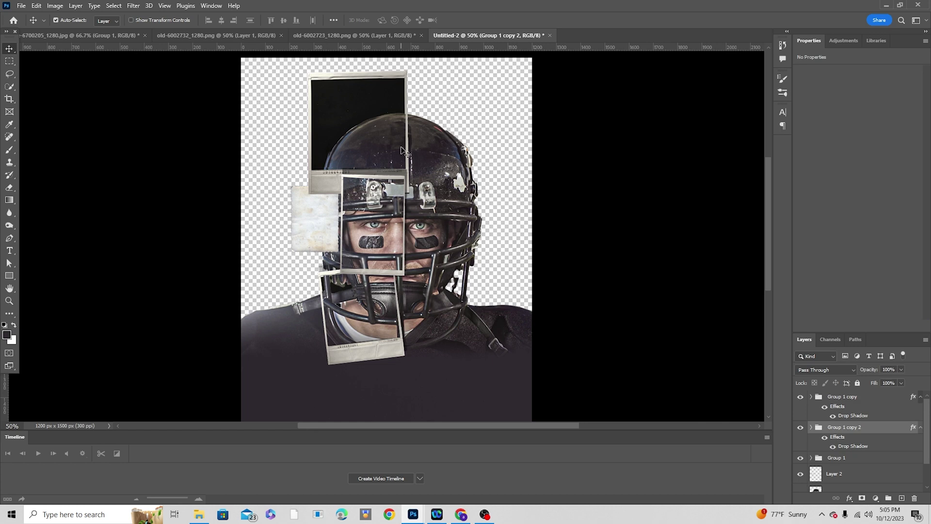
{"action": "left_click", "coordinate": [403, 158]}
Paste the drop shadow onto Group 1 and set its angle to 180° and distance to 22 px.
{"action": "left_click", "coordinate": [829, 464]}
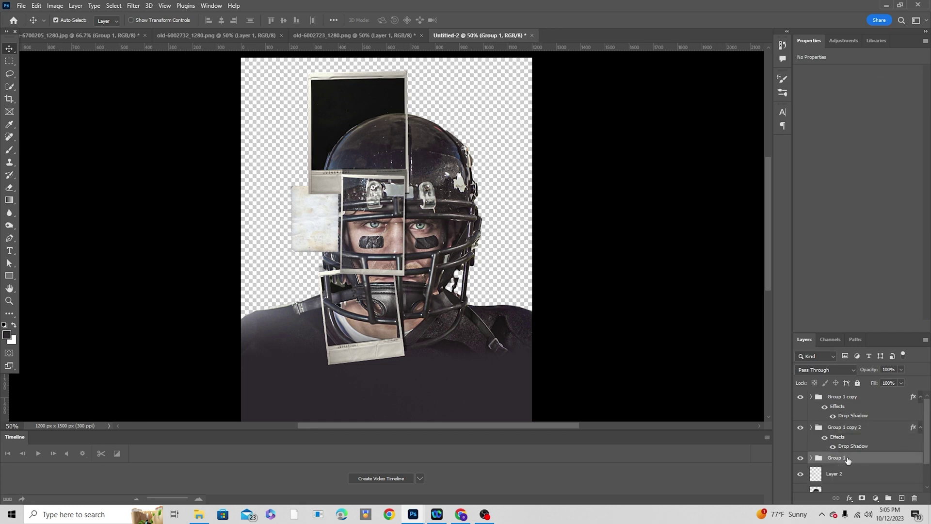
{"action": "right_click", "coordinate": [846, 459]}
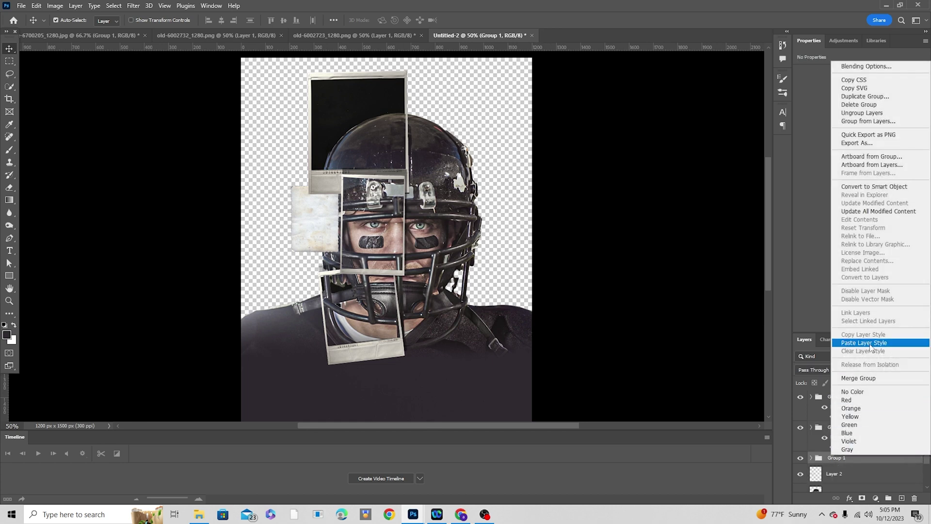
{"action": "left_click", "coordinate": [863, 344]}
{"action": "double_click", "coordinate": [855, 477]}
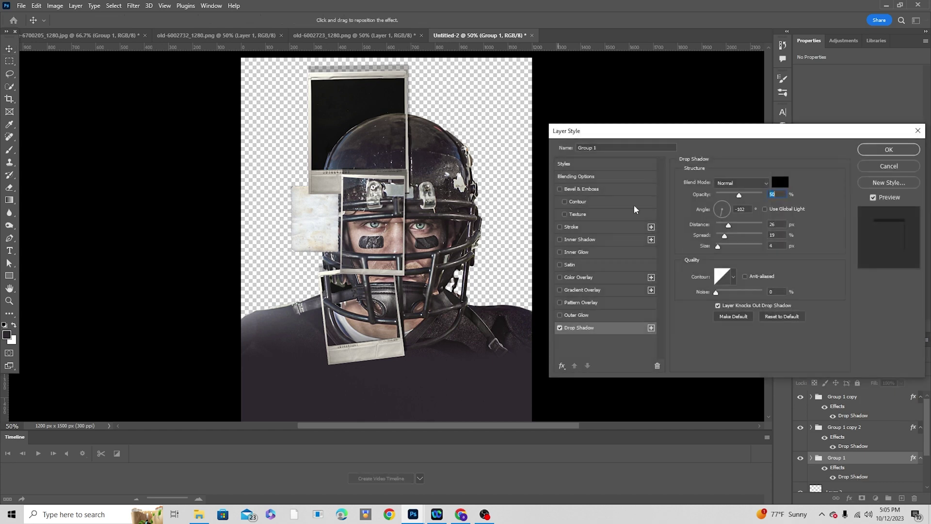
{"action": "mouse_move", "coordinate": [722, 220]}
{"action": "left_mouse_down"}
{"action": "mouse_move", "coordinate": [717, 210]}
{"action": "mouse_move", "coordinate": [727, 231]}
{"action": "left_mouse_up"}
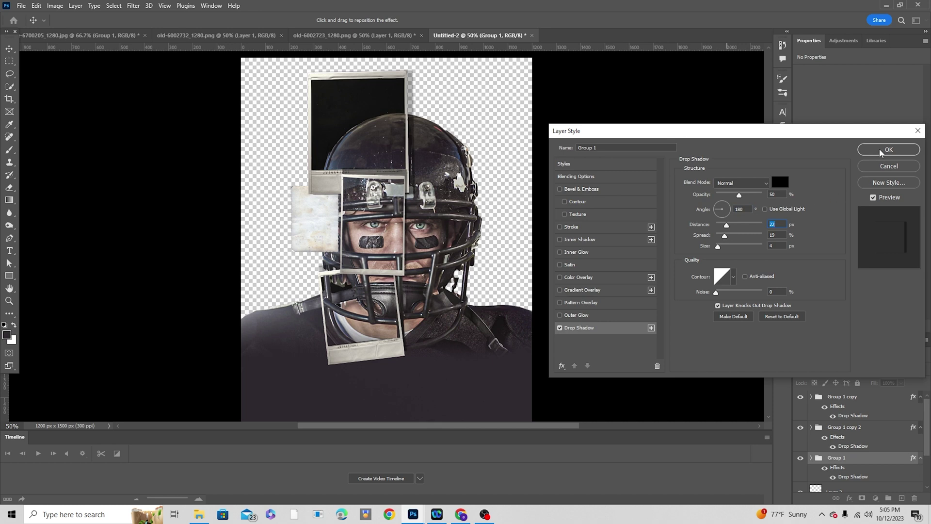
{"action": "left_click", "coordinate": [881, 152]}
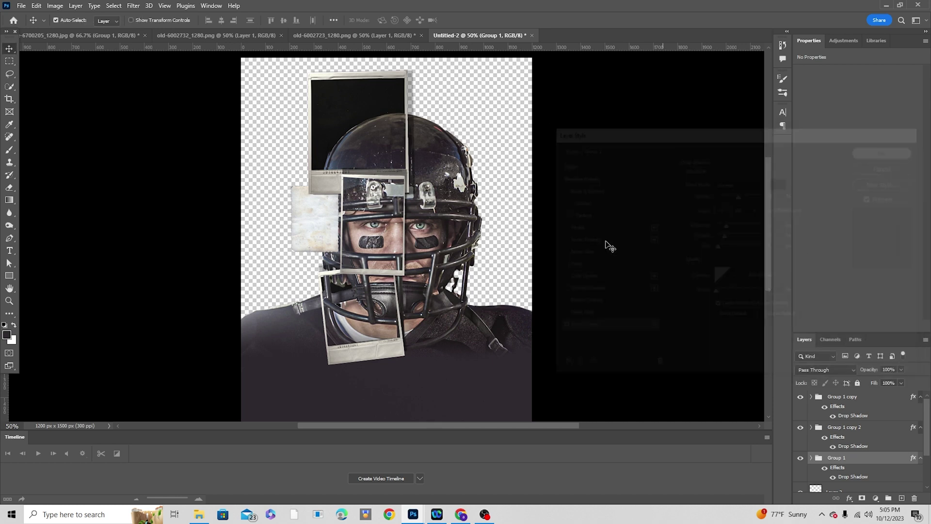
{"action": "left_click", "coordinate": [326, 227]}
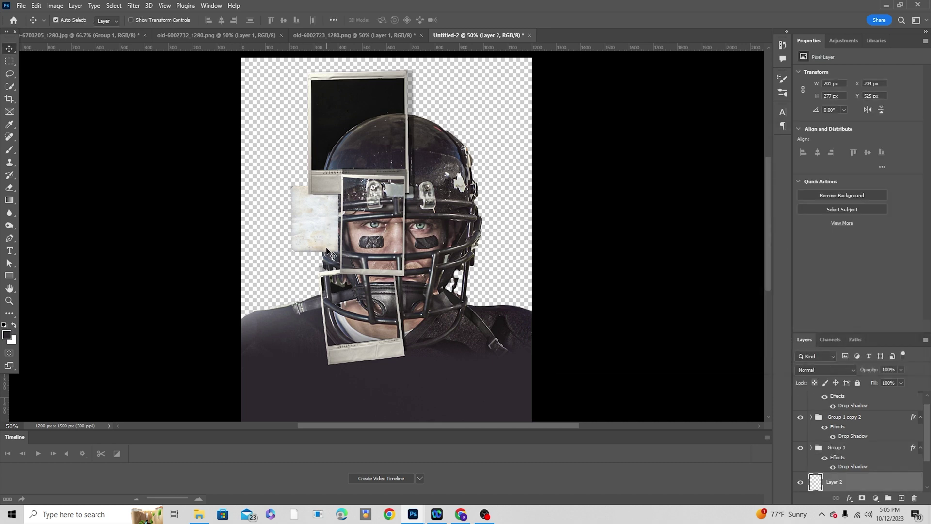
Move the paper scrap down-right and scale it to about 63%.
{"action": "left_click_drag", "start_coordinate": [326, 238], "coordinate": [335, 258]}
{"action": "key", "text": "ctrl+t"}
{"action": "left_click_drag", "start_coordinate": [343, 210], "coordinate": [334, 225]}
{"action": "key", "text": "Return"}
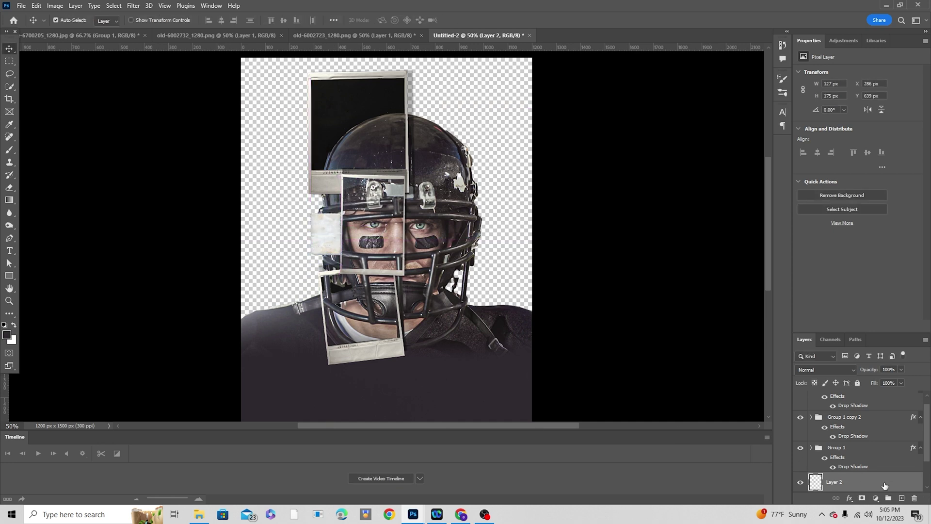
{"action": "scroll", "coordinate": [846, 472], "scroll_direction": "down", "scroll_amount": 1}
Duplicate the Layer 1 player photo above Layer 2, then duplicate Layer 2.
{"action": "left_click", "coordinate": [840, 472]}
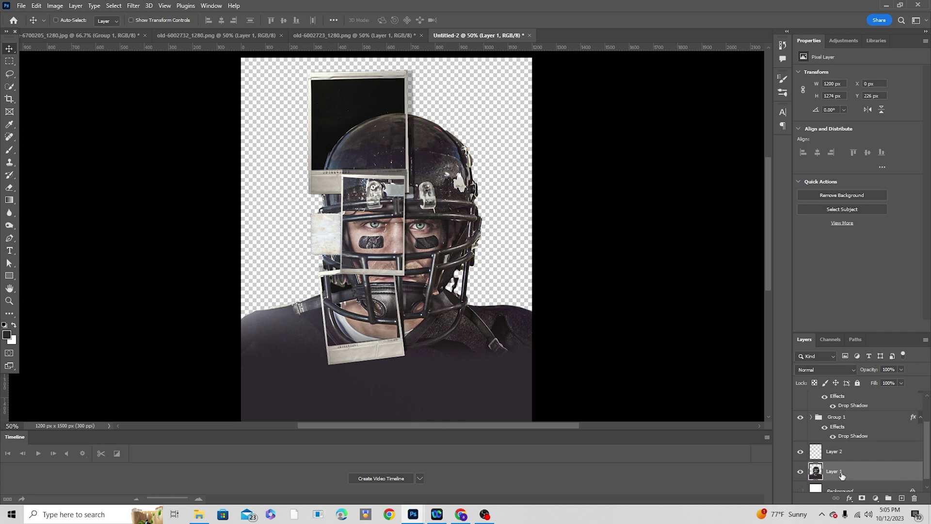
{"action": "key", "text": "ctrl+j"}
{"action": "left_click_drag", "start_coordinate": [842, 473], "coordinate": [839, 447]}
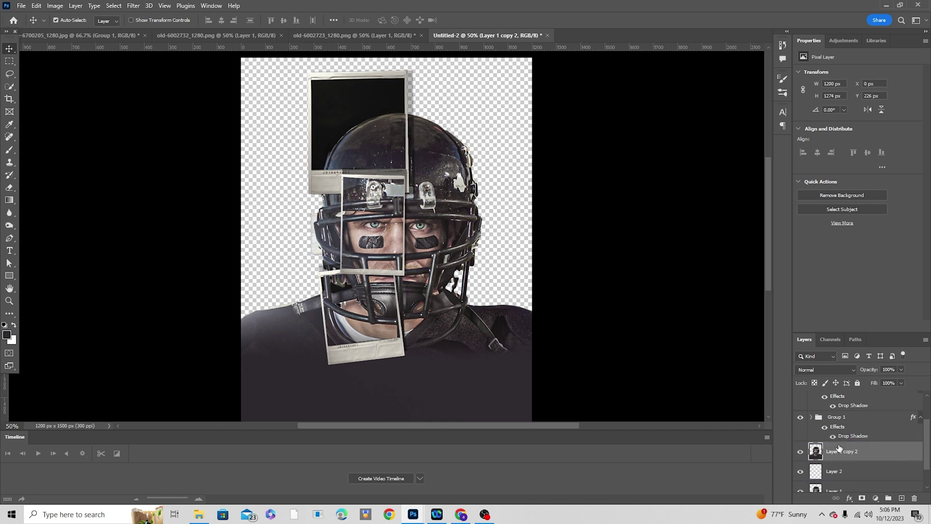
{"action": "left_click", "coordinate": [833, 473]}
{"action": "key", "text": "ctrl+j"}
Enlarge the Layer 2 element to about 120% and bring up Layer 1 copy 2's layer options.
{"action": "scroll", "coordinate": [833, 473], "scroll_direction": "down", "scroll_amount": 1}
{"action": "left_click", "coordinate": [834, 461]}
{"action": "key", "text": "ctrl"}
{"action": "key", "text": "ctrl+t"}
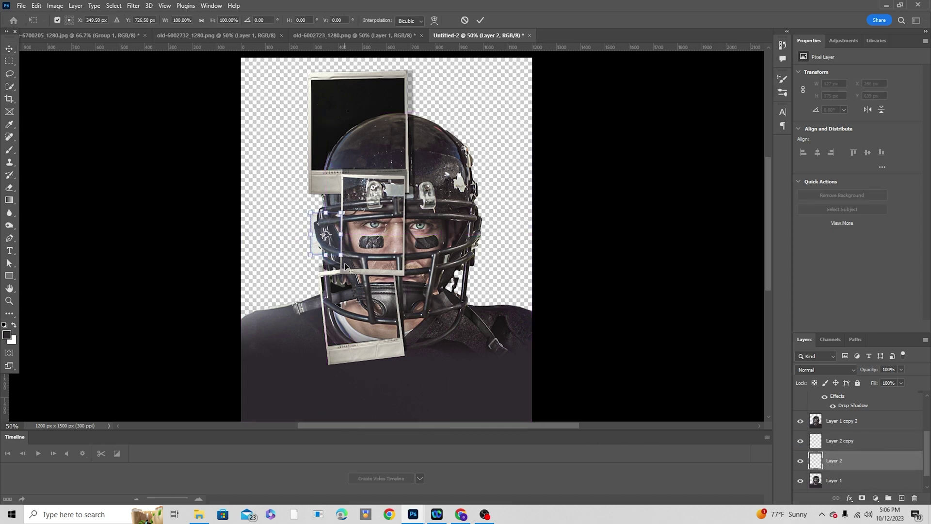
{"action": "left_click_drag", "start_coordinate": [341, 256], "coordinate": [343, 258]}
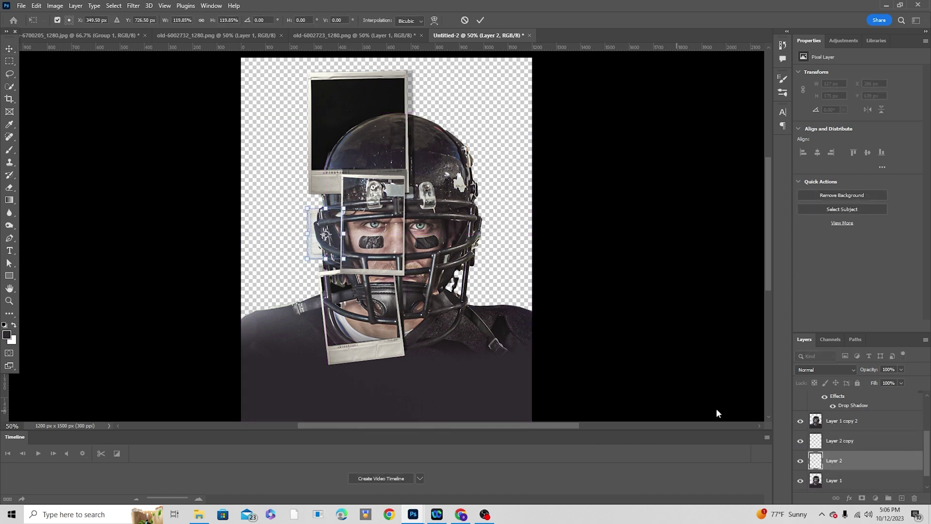
{"action": "key", "text": "Return"}
{"action": "left_click", "coordinate": [868, 421]}
{"action": "right_click", "coordinate": [869, 421]}
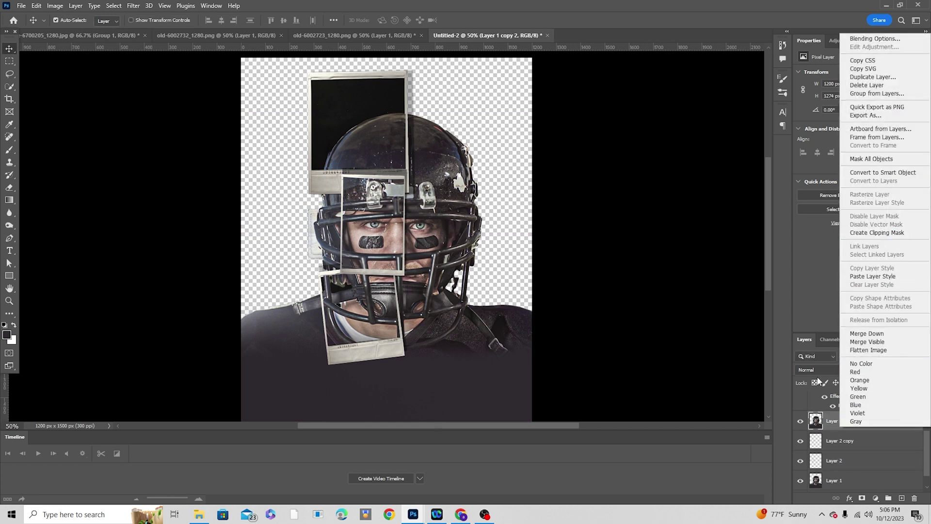
{"action": "left_click", "coordinate": [829, 425]}
{"action": "right_click", "coordinate": [837, 424]}
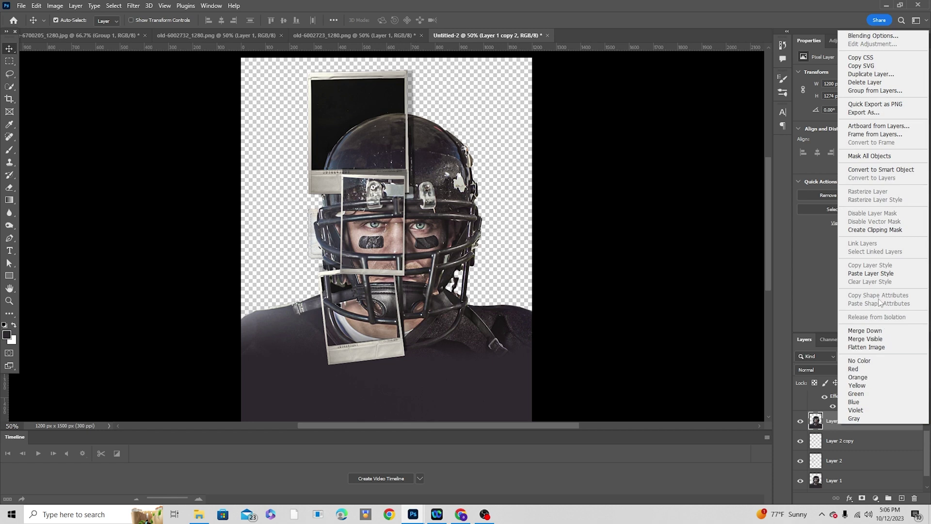
Clip the photo copy to Layer 2 copy, group the layers as Group 2, and duplicate it.
{"action": "left_click", "coordinate": [877, 230]}
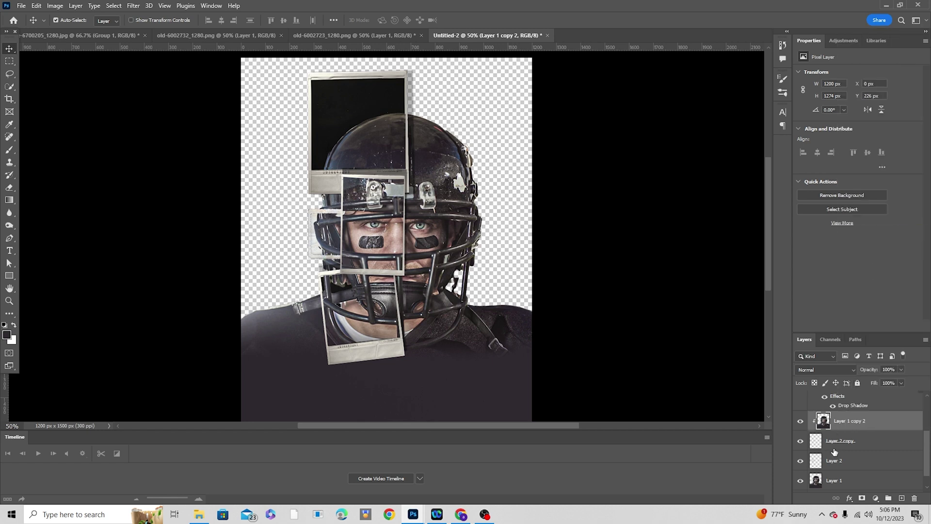
{"action": "left_click", "coordinate": [835, 465]}
{"action": "left_click", "coordinate": [851, 430], "text": "shift"}
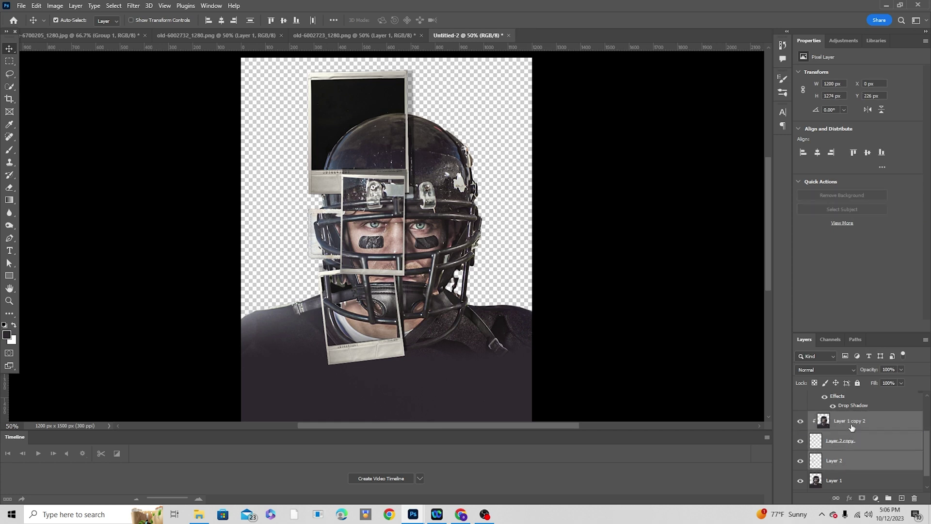
{"action": "key", "text": "ctrl+g"}
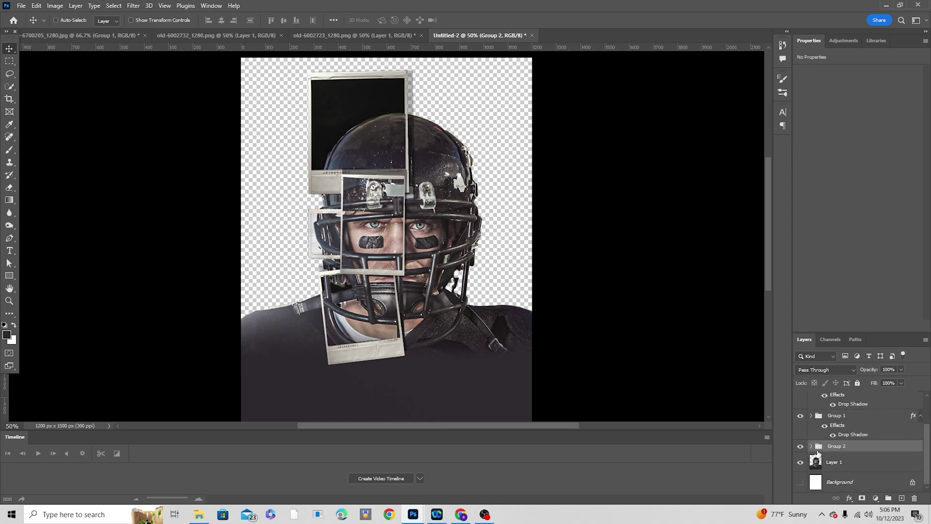
{"action": "key", "text": "ctrl+j"}
Move the copy's framed piece up onto the top polaroid and tilt it -12.77°.
{"action": "left_click", "coordinate": [812, 446]}
{"action": "scroll", "coordinate": [824, 461], "scroll_direction": "down", "scroll_amount": 1}
{"action": "left_click", "coordinate": [825, 452]}
{"action": "left_click", "coordinate": [827, 473], "text": "shift"}
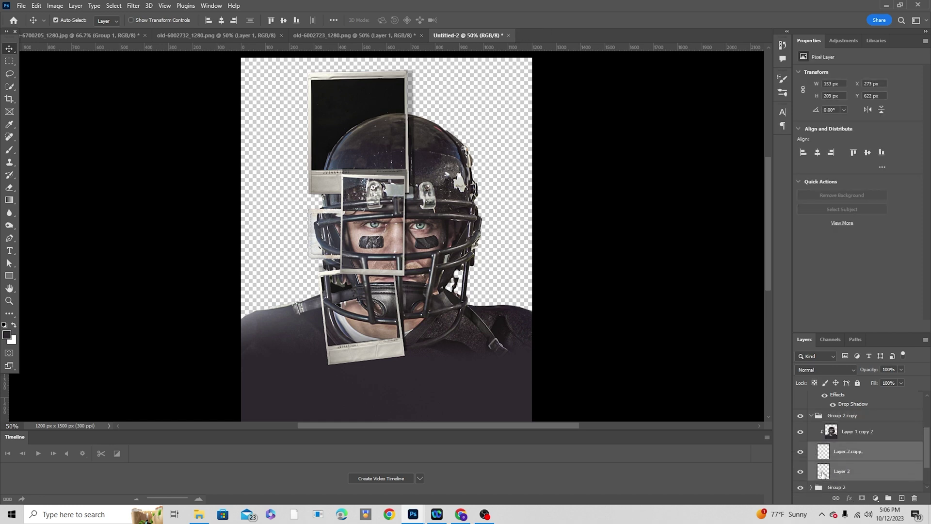
{"action": "key", "text": "ctrl+t"}
{"action": "left_click_drag", "start_coordinate": [327, 241], "coordinate": [344, 178]}
{"action": "left_click_drag", "start_coordinate": [405, 227], "coordinate": [415, 205]}
{"action": "key", "text": "Return"}
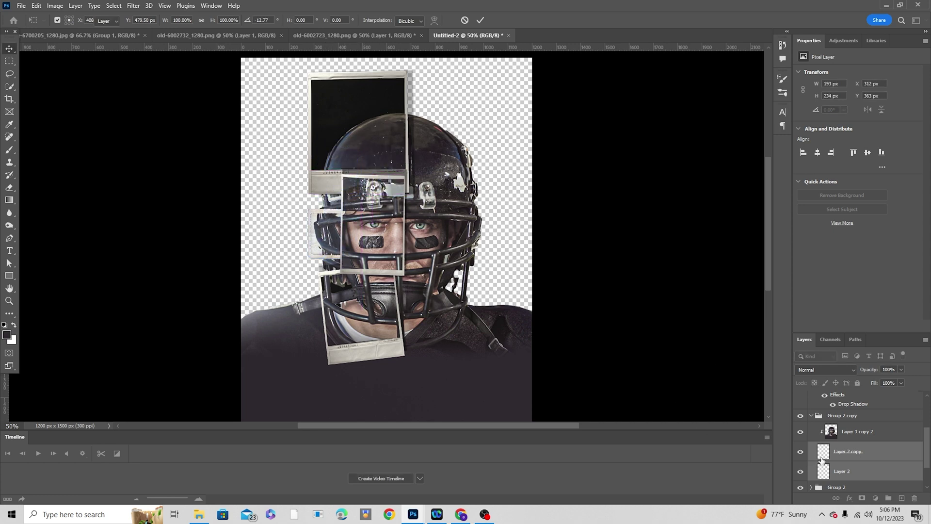
{"action": "left_click", "coordinate": [810, 416]}
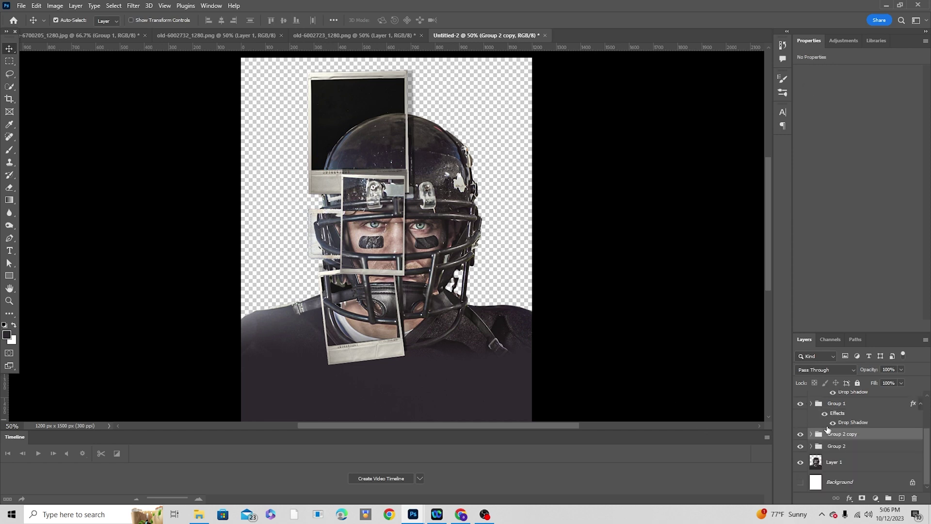
Move Group 2 copy to the top of the stack and cut Group 1 copy's shadow distance to 8 px.
{"action": "left_click_drag", "start_coordinate": [827, 416], "coordinate": [838, 392]}
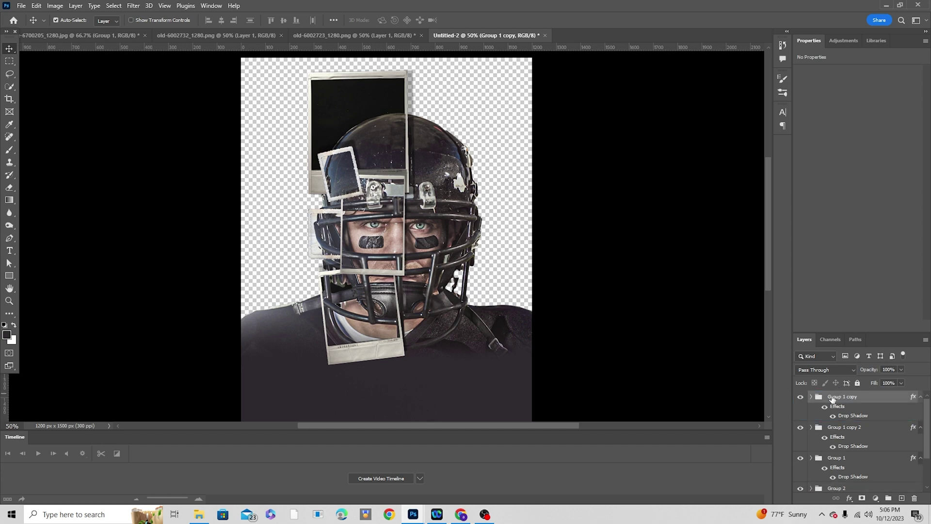
{"action": "double_click", "coordinate": [840, 416]}
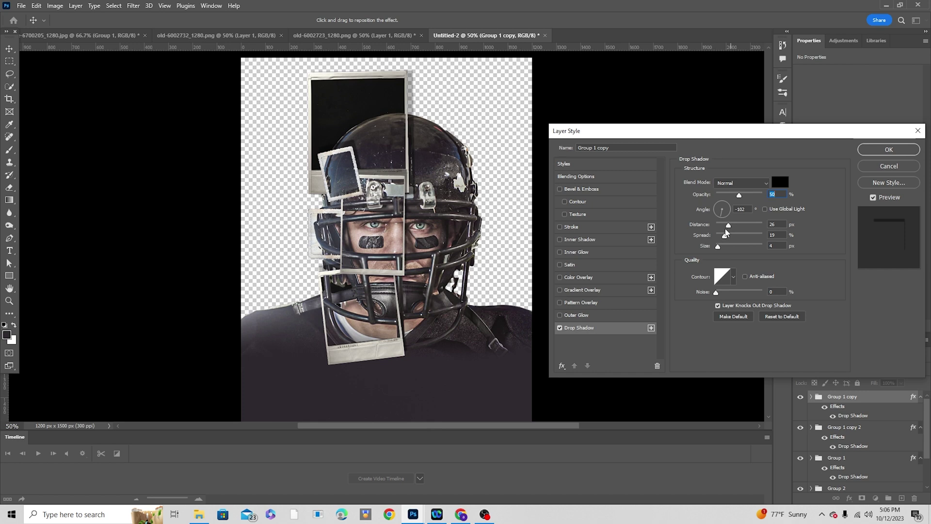
{"action": "left_click_drag", "start_coordinate": [728, 226], "coordinate": [721, 229]}
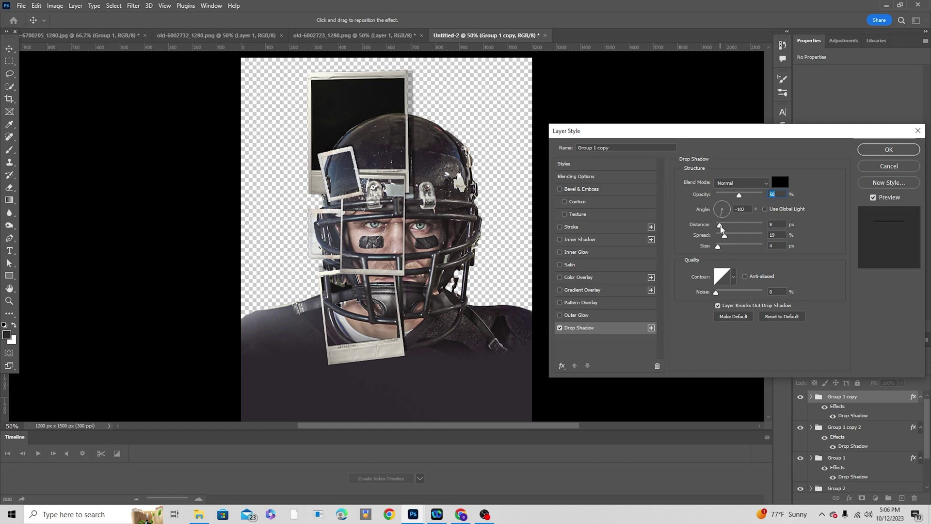
{"action": "left_click", "coordinate": [889, 149]}
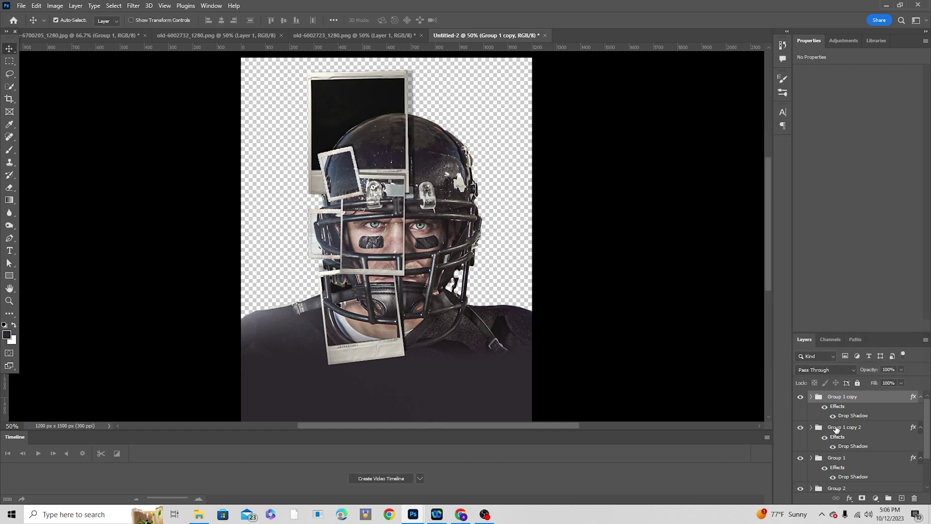
Move Group 2 copy out of Group 1 copy to sit above it.
{"action": "left_click", "coordinate": [801, 397]}
{"action": "left_click", "coordinate": [801, 396]}
{"action": "left_click", "coordinate": [810, 398]}
{"action": "left_click_drag", "start_coordinate": [827, 429], "coordinate": [830, 395]}
{"action": "left_click", "coordinate": [814, 413]}
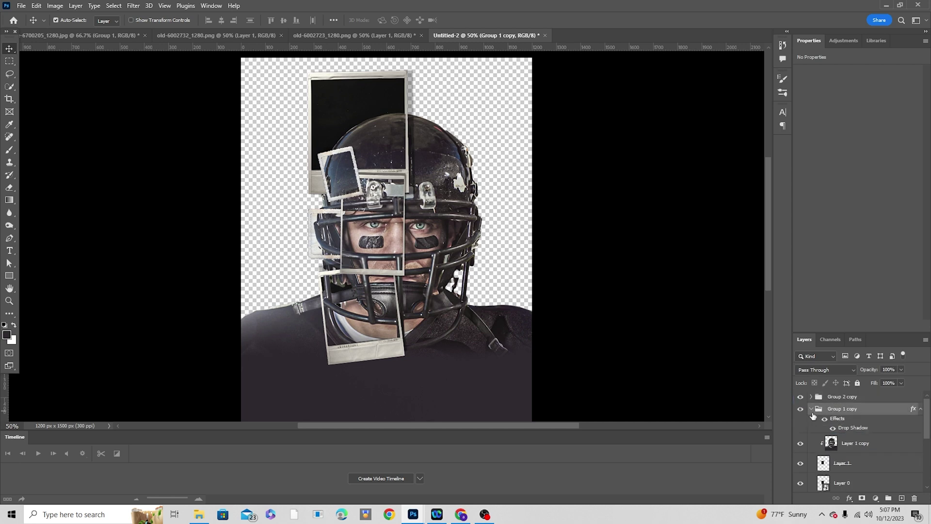
{"action": "left_click", "coordinate": [810, 409]}
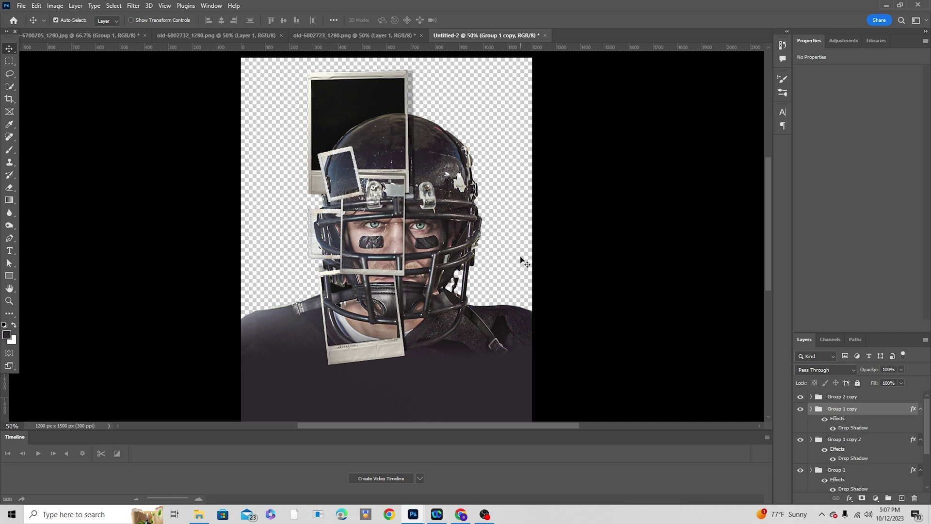
Add a Hue/Saturation adjustment clipped to Layer 1 copy with saturation around -83.
{"action": "left_click", "coordinate": [393, 242]}
{"action": "left_click", "coordinate": [876, 499]}
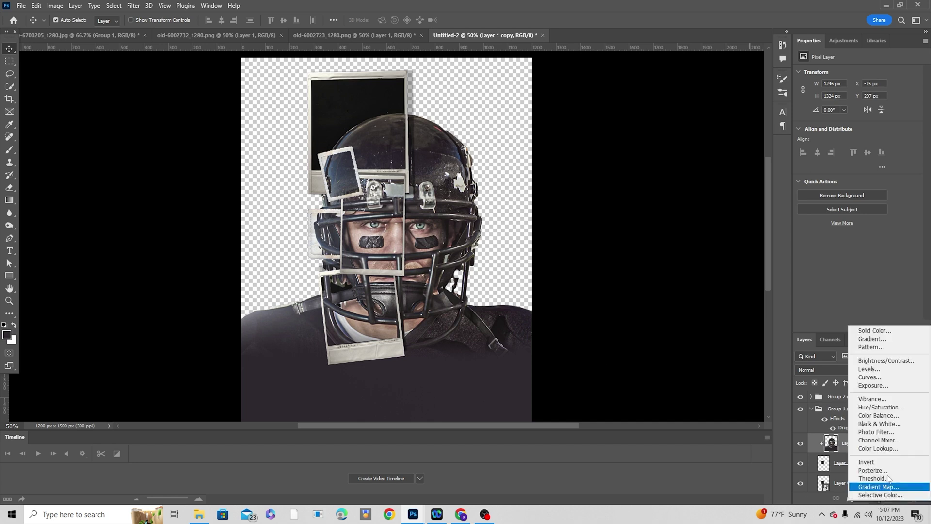
{"action": "left_click", "coordinate": [881, 408]}
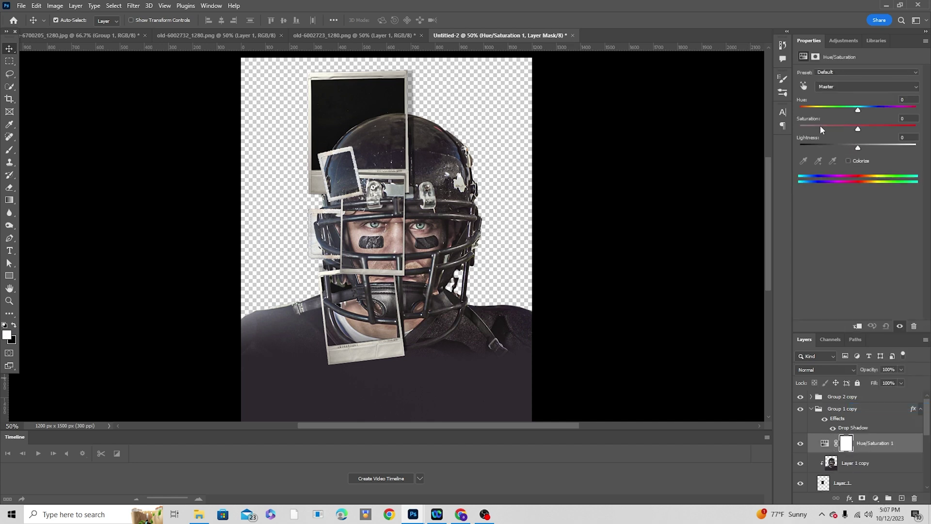
{"action": "left_click", "coordinate": [858, 326]}
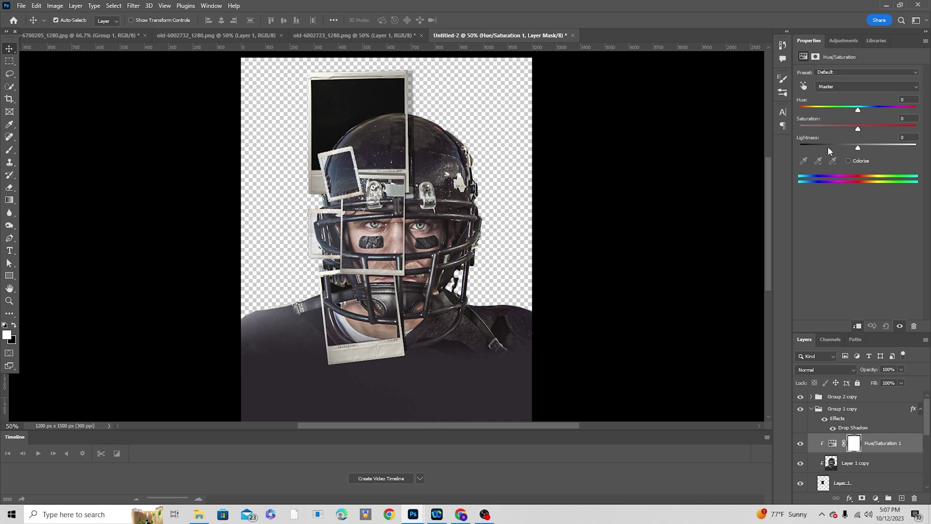
{"action": "left_click", "coordinate": [818, 125]}
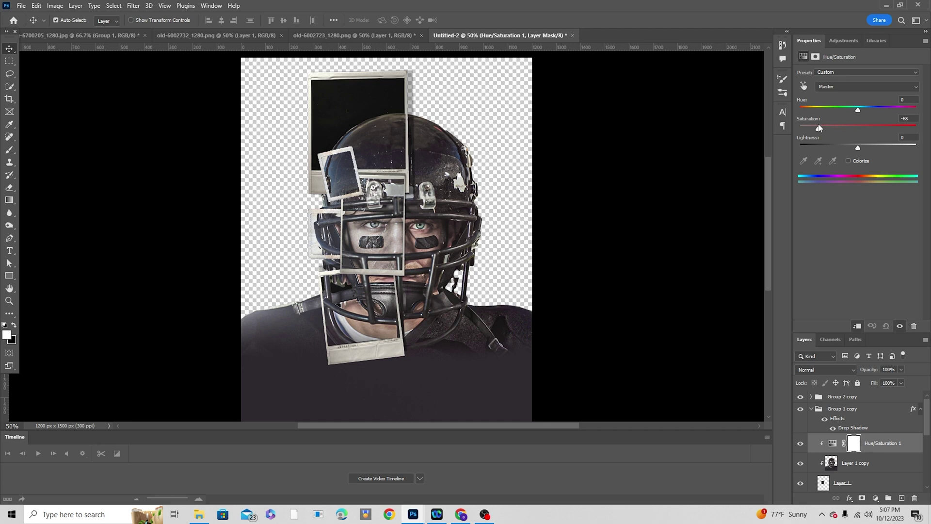
{"action": "left_click_drag", "start_coordinate": [816, 127], "coordinate": [809, 127]}
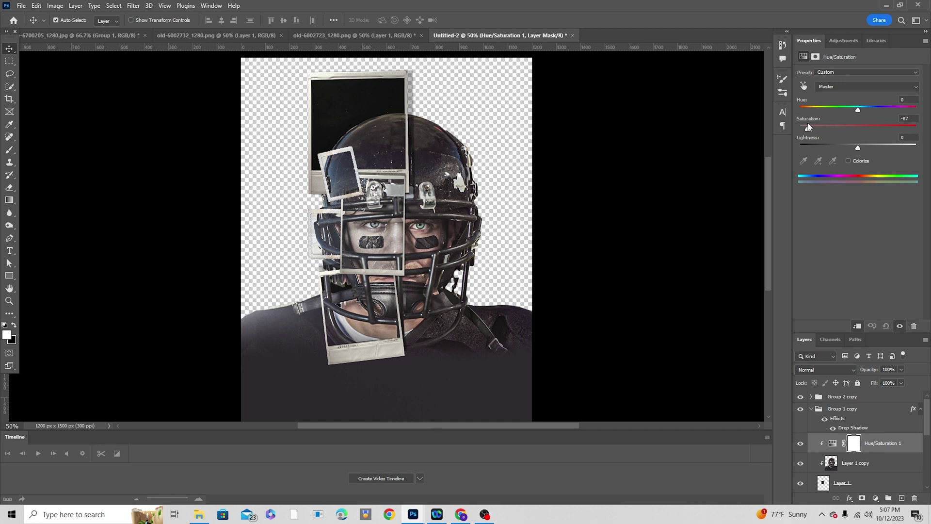
Add a second clipped Hue/Saturation adjustment to the other group's photo at saturation -100.
{"action": "left_click", "coordinate": [352, 177]}
{"action": "left_click", "coordinate": [876, 498]}
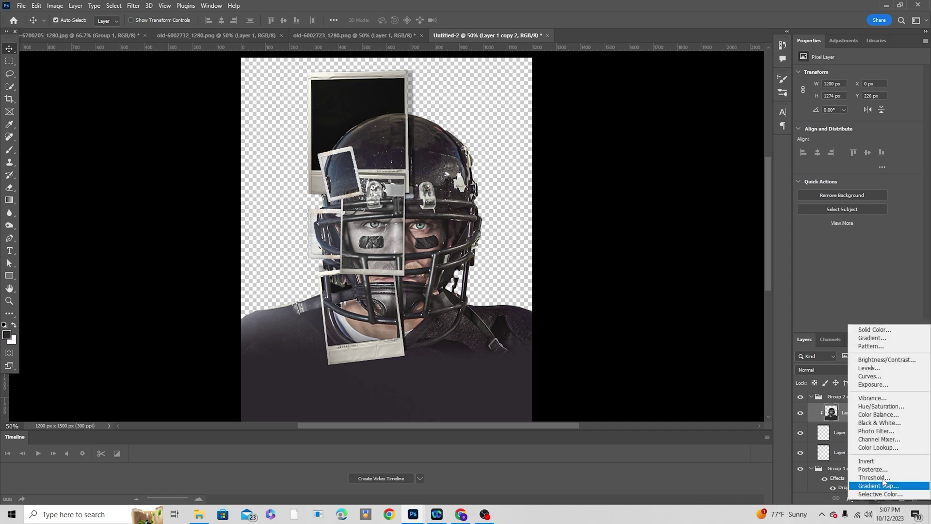
{"action": "left_click", "coordinate": [883, 410]}
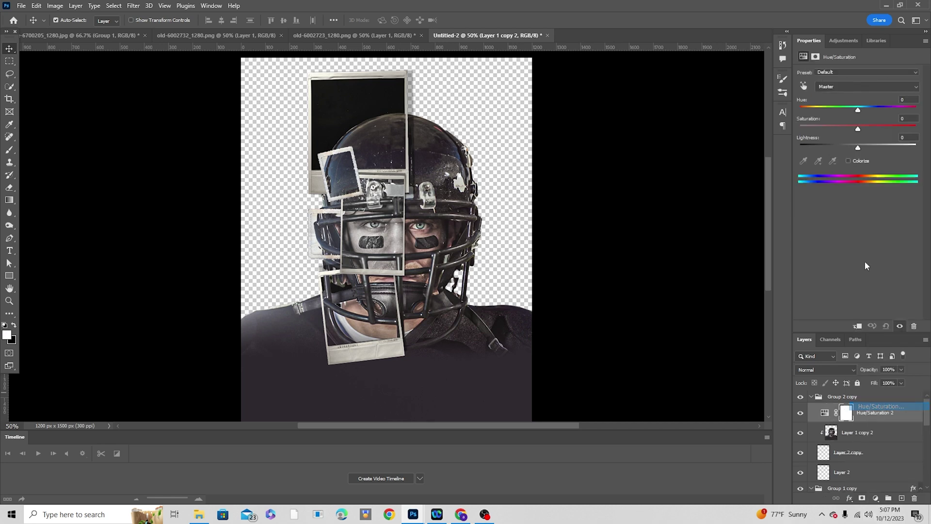
{"action": "left_click", "coordinate": [858, 328]}
{"action": "left_click", "coordinate": [812, 127]}
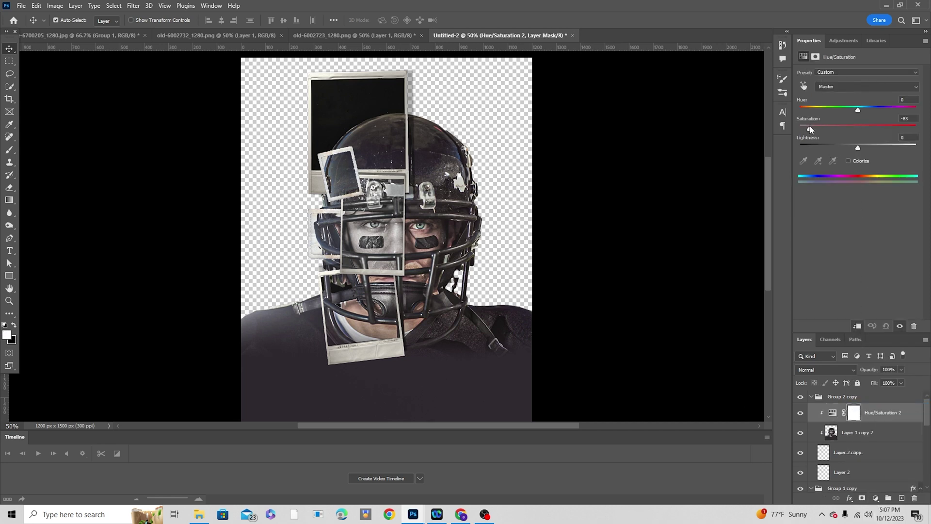
{"action": "left_click_drag", "start_coordinate": [806, 126], "coordinate": [795, 124]}
{"action": "scroll", "coordinate": [841, 436], "scroll_direction": "down", "scroll_amount": 5}
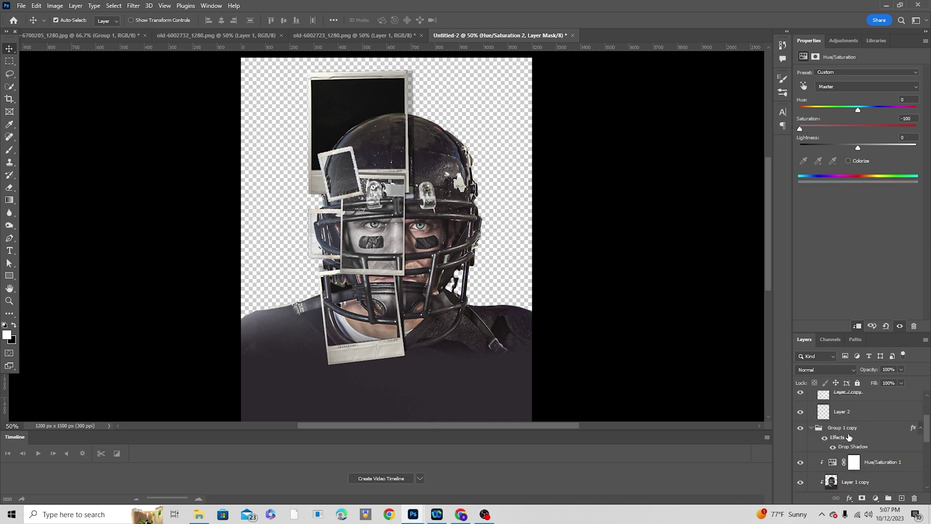
{"action": "scroll", "coordinate": [840, 436], "scroll_direction": "down", "scroll_amount": 5}
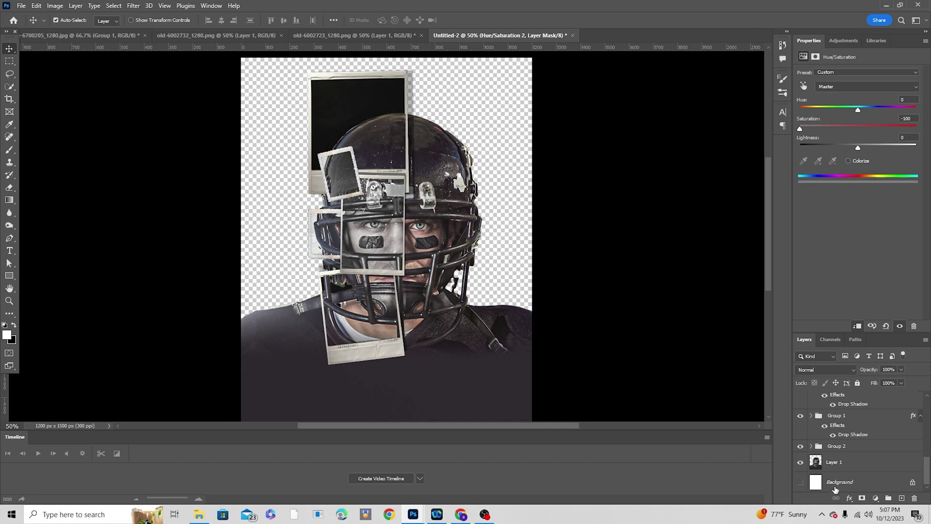
{"action": "left_click", "coordinate": [835, 485]}
Add a dark plum-grey Solid Color fill (#2a242a) above the Background.
{"action": "left_click", "coordinate": [876, 499]}
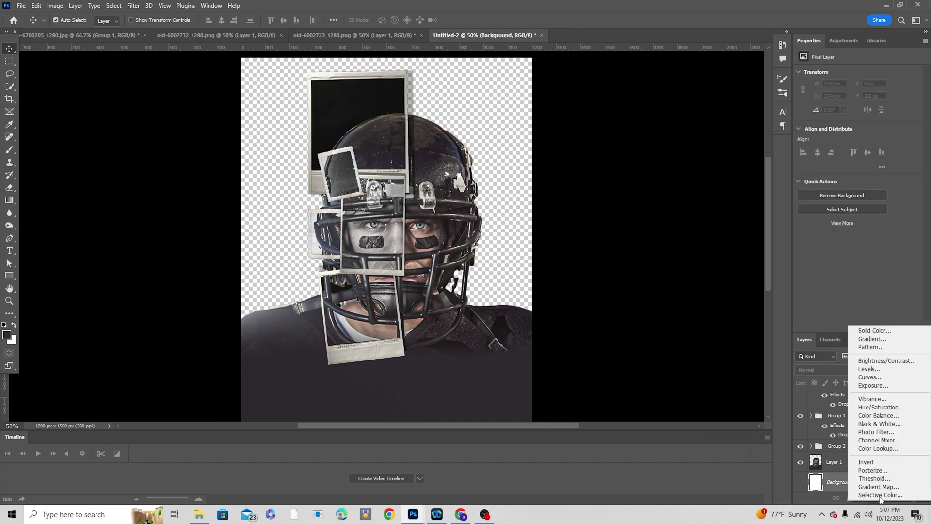
{"action": "left_click", "coordinate": [871, 330]}
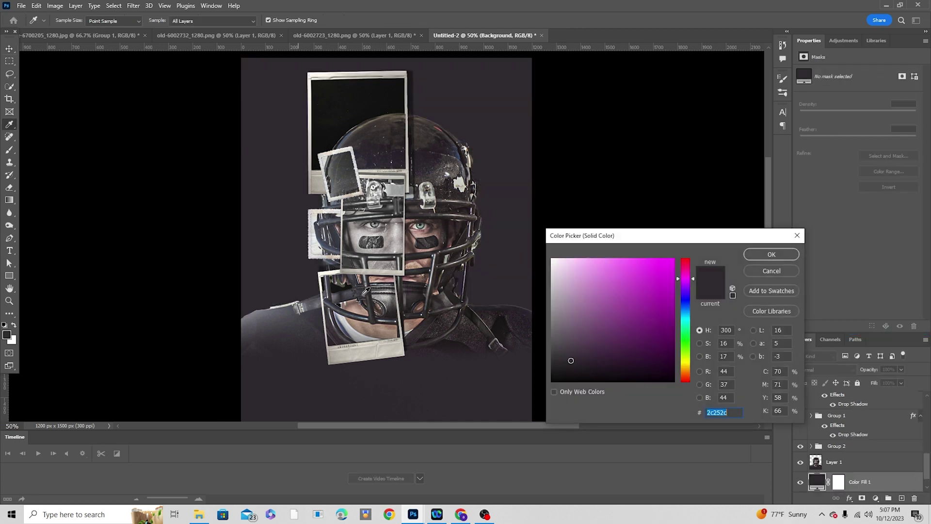
{"action": "left_click", "coordinate": [569, 361]}
{"action": "left_click", "coordinate": [772, 255]}
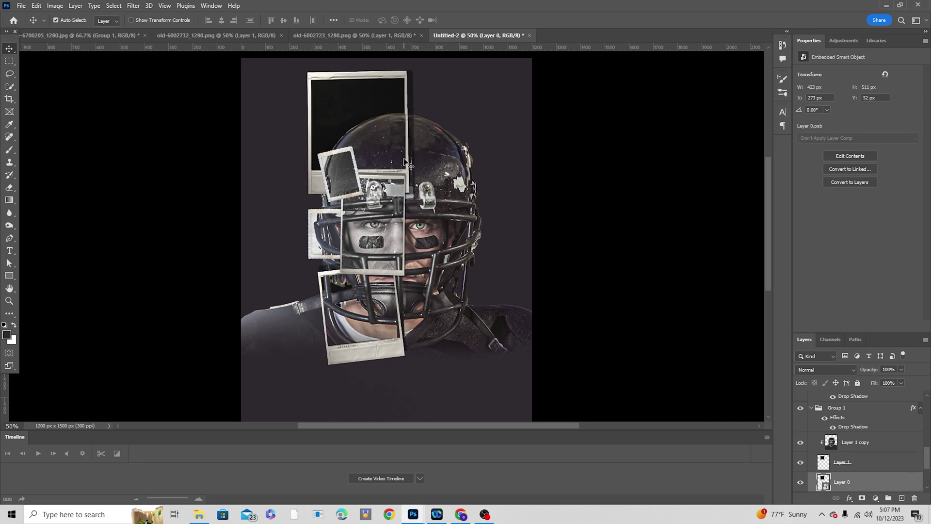
Set Group 1's drop shadow to 6 px distance, 46% spread and 15% opacity.
{"action": "left_click", "coordinate": [856, 442]}
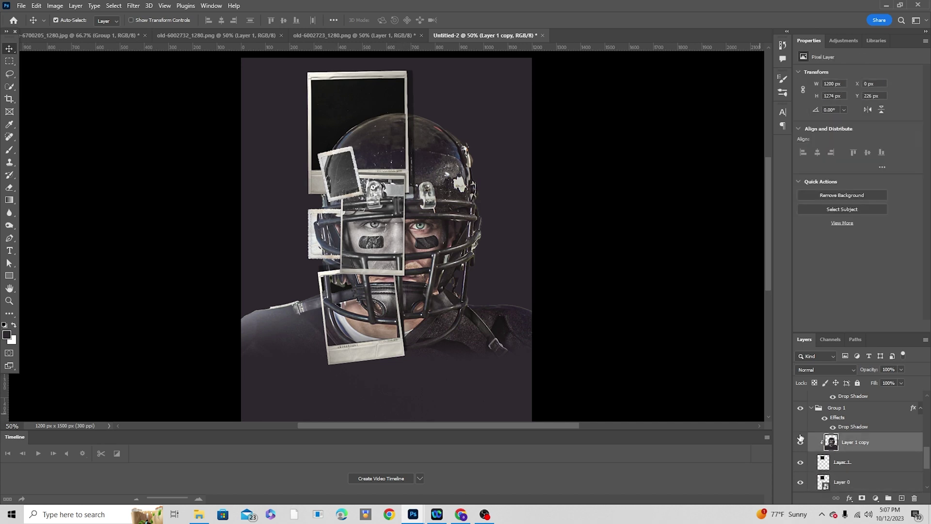
{"action": "double_click", "coordinate": [852, 428]}
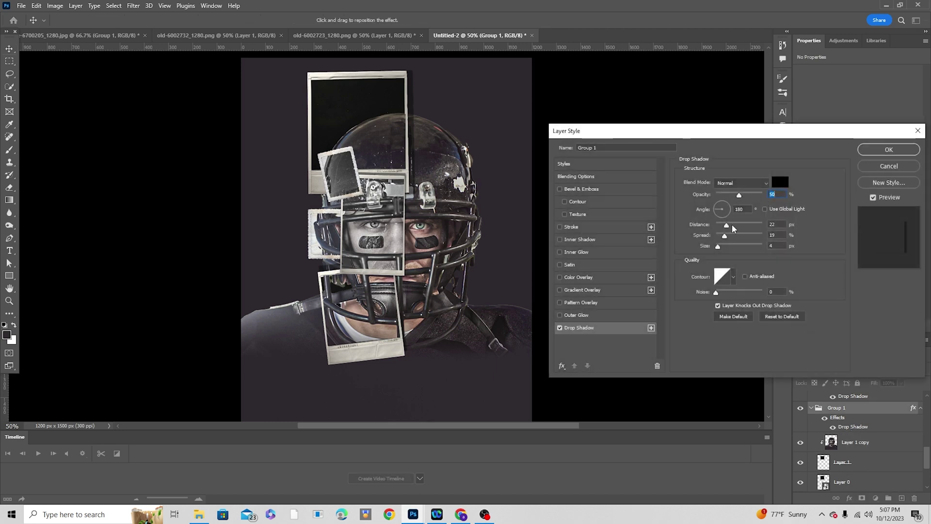
{"action": "left_click_drag", "start_coordinate": [724, 230], "coordinate": [738, 237]}
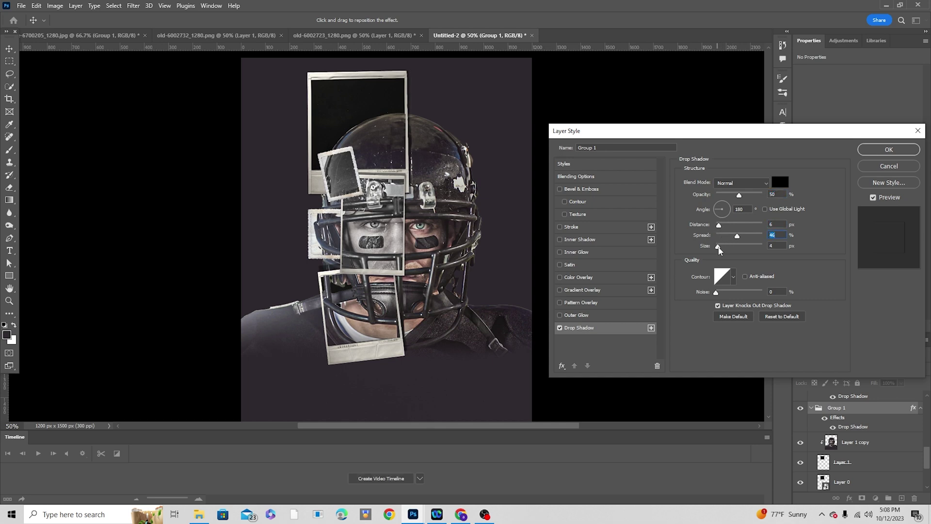
{"action": "left_click_drag", "start_coordinate": [735, 198], "coordinate": [724, 197]}
Shift the top polaroid's Layer 0 and Layer 1 down-right and rotate them to about -2.9°.
{"action": "left_click", "coordinate": [896, 152]}
{"action": "left_click", "coordinate": [827, 462]}
{"action": "scroll", "coordinate": [854, 446], "scroll_direction": "down", "scroll_amount": 1}
{"action": "left_click", "coordinate": [842, 457], "text": "shift"}
{"action": "key", "text": "ctrl+t"}
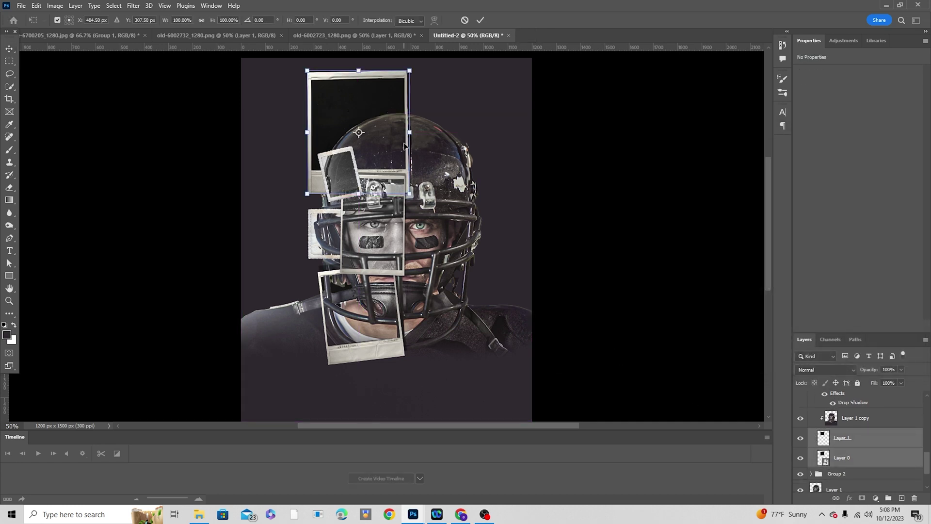
{"action": "left_click_drag", "start_coordinate": [373, 106], "coordinate": [378, 113]}
{"action": "mouse_move", "coordinate": [429, 78]}
{"action": "left_mouse_down"}
{"action": "mouse_move", "coordinate": [424, 89]}
{"action": "mouse_move", "coordinate": [423, 77]}
{"action": "left_mouse_up"}
{"action": "left_click_drag", "start_coordinate": [395, 122], "coordinate": [390, 134]}
{"action": "left_click_drag", "start_coordinate": [436, 92], "coordinate": [446, 92]}
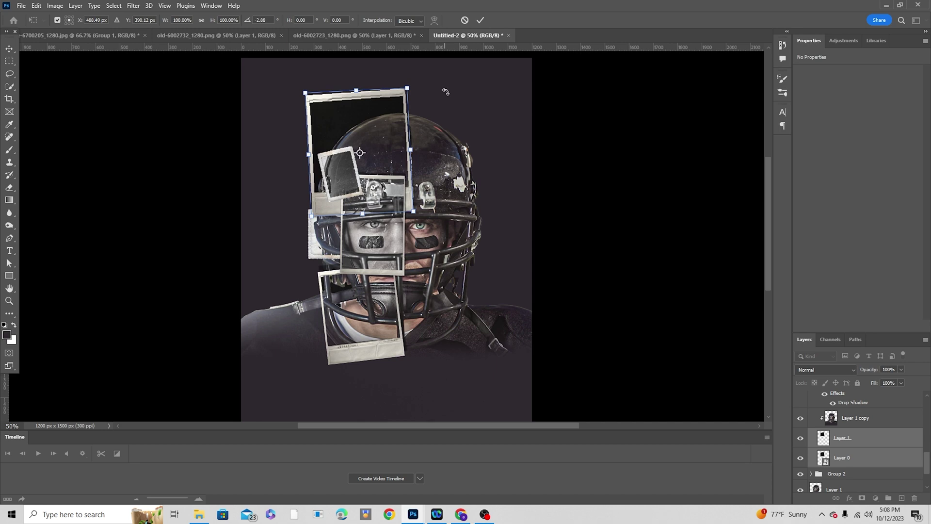
{"action": "key", "text": "Return"}
{"action": "key", "text": "ctrl+plus"}
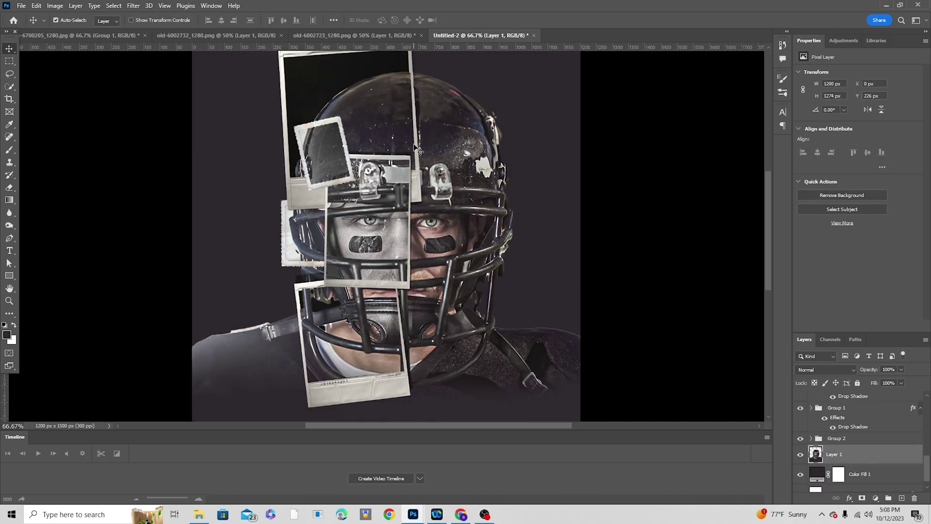
Duplicate Group 1 to create a new polaroid group.
{"action": "left_click", "coordinate": [820, 441]}
{"action": "left_click", "coordinate": [813, 409]}
{"action": "left_click", "coordinate": [837, 418]}
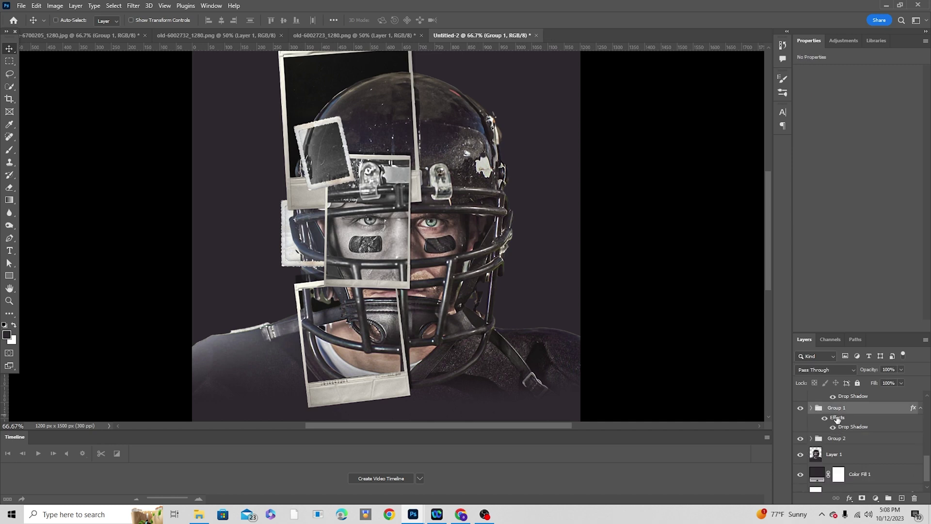
{"action": "left_click_drag", "start_coordinate": [838, 420], "coordinate": [822, 434]}
Move the copied polaroid's Layer 0 and Layer 1 down to the left of the face.
{"action": "left_click", "coordinate": [810, 409]}
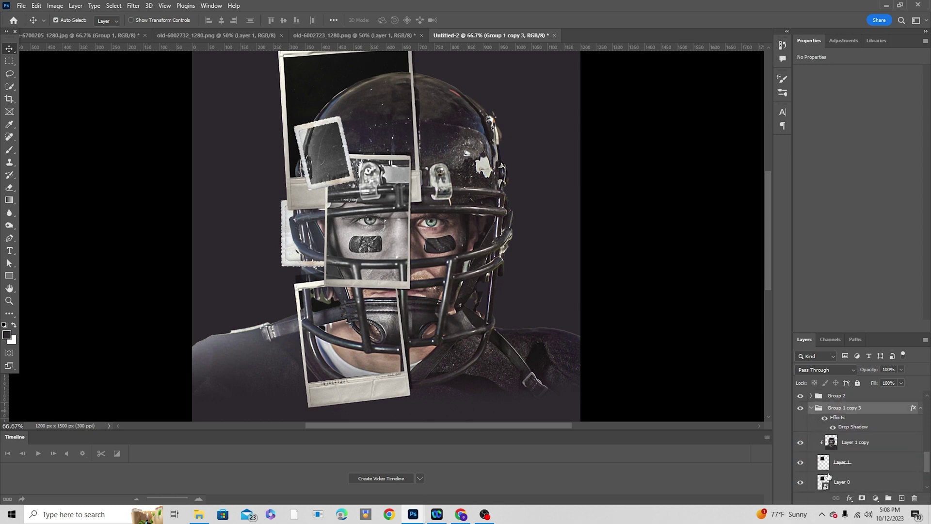
{"action": "scroll", "coordinate": [828, 478], "scroll_direction": "down", "scroll_amount": 1}
{"action": "left_click", "coordinate": [824, 469]}
{"action": "left_click", "coordinate": [823, 453], "text": "shift"}
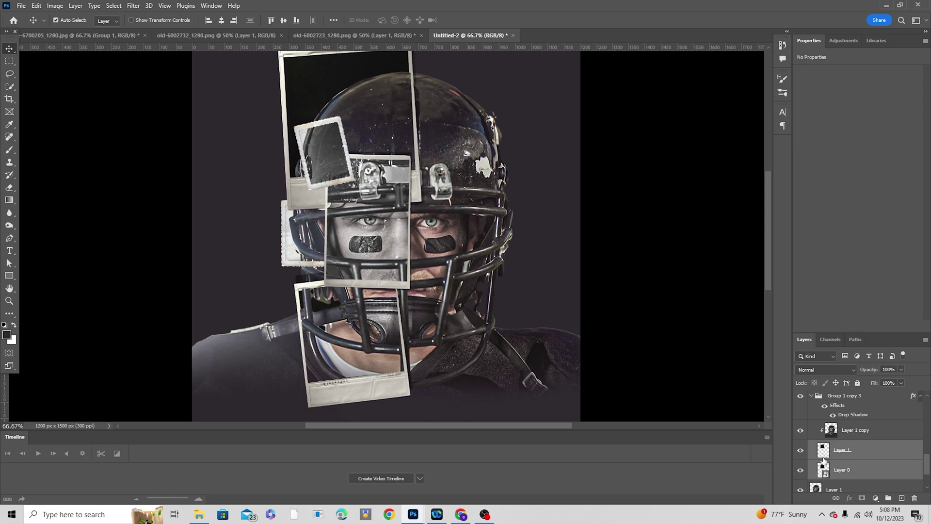
{"action": "key", "text": "ctrl+t"}
{"action": "left_click_drag", "start_coordinate": [395, 165], "coordinate": [366, 277]}
{"action": "key", "text": "Return"}
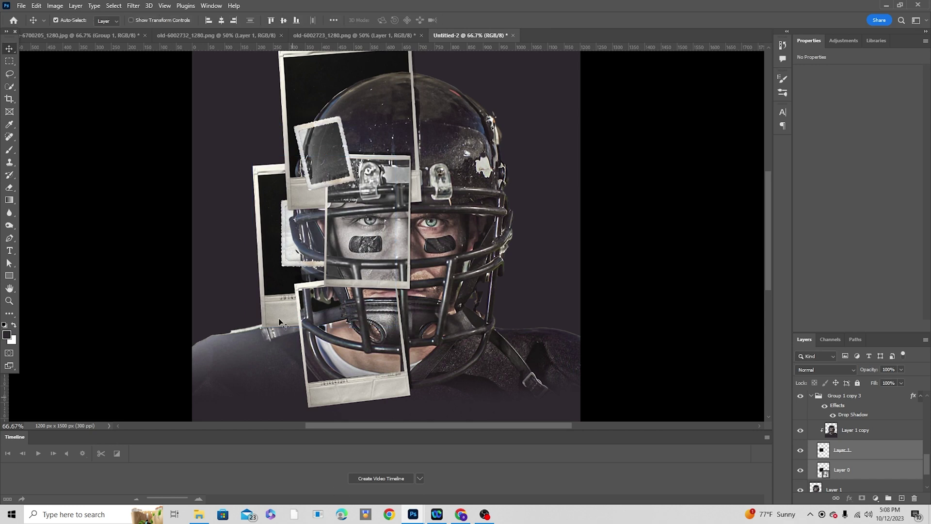
Drag the old paper texture from its document into the collage as Layer 3.
{"action": "left_click", "coordinate": [353, 36]}
{"action": "left_click_drag", "start_coordinate": [372, 183], "coordinate": [307, 275]}
{"action": "scroll", "coordinate": [829, 464], "scroll_direction": "down", "scroll_amount": 1}
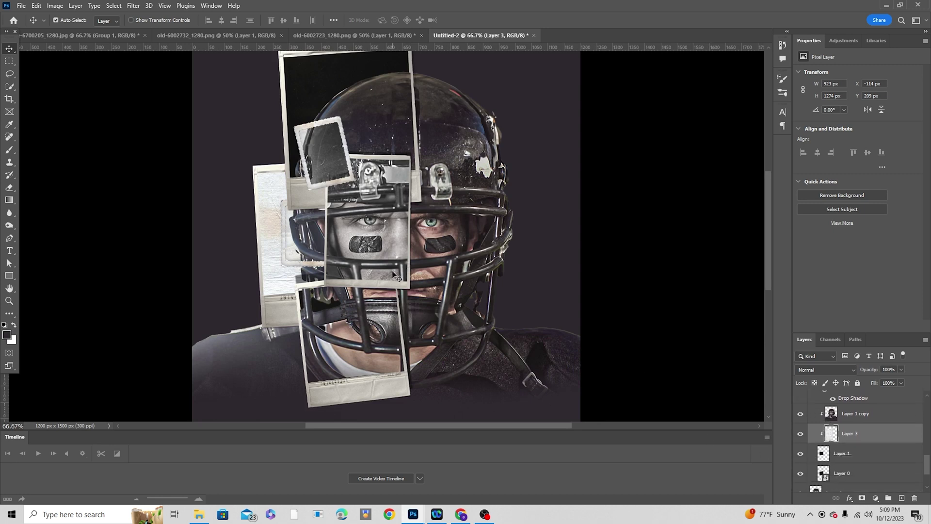
{"action": "key", "text": "ctrl+minus"}
{"action": "key", "text": "ctrl+minus"}
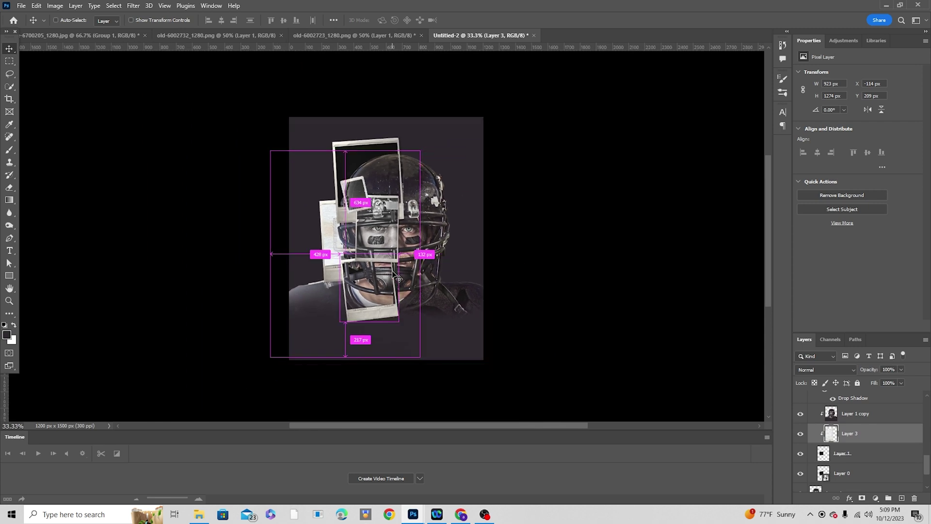
{"action": "key", "text": "ctrl+plus"}
{"action": "key", "text": "ctrl+plus"}
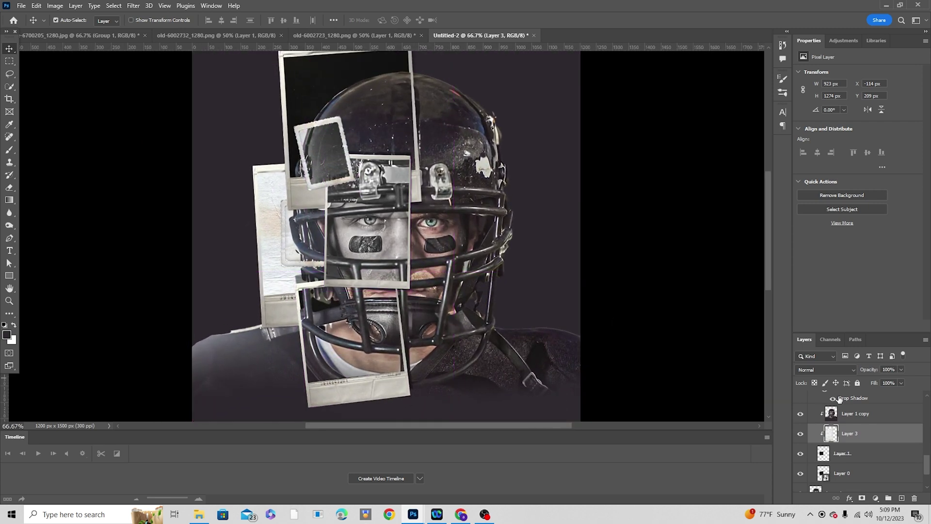
{"action": "scroll", "coordinate": [844, 417], "scroll_direction": "up", "scroll_amount": 5}
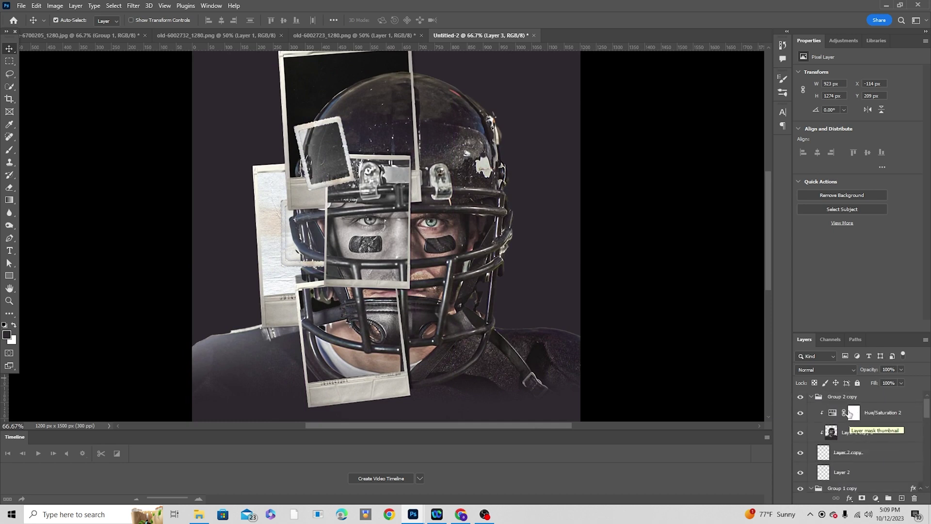
Add a Color Lookup adjustment loaded with the windy cine dark.cube LUT.
{"action": "left_click", "coordinate": [854, 396]}
{"action": "left_click", "coordinate": [876, 498]}
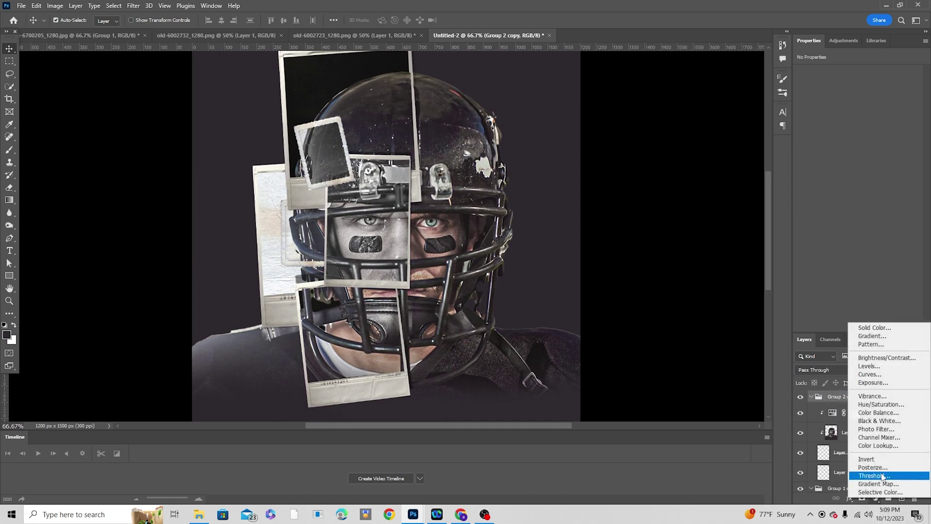
{"action": "left_click", "coordinate": [885, 446]}
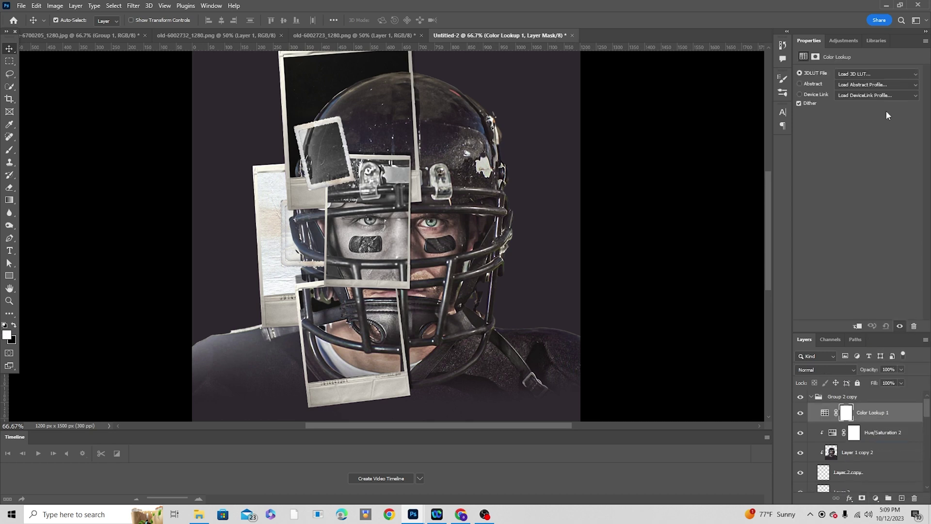
{"action": "left_click", "coordinate": [875, 76]}
{"action": "left_click", "coordinate": [868, 86]}
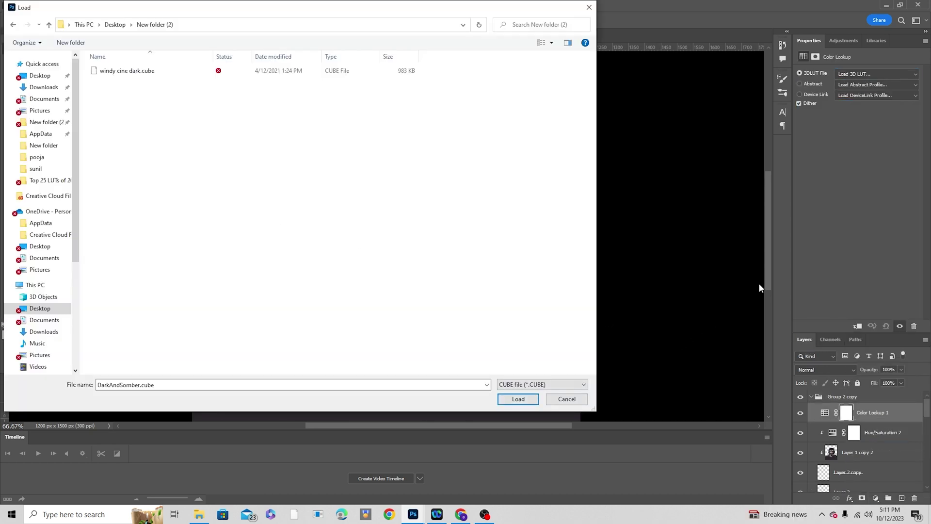
{"action": "left_click", "coordinate": [125, 73]}
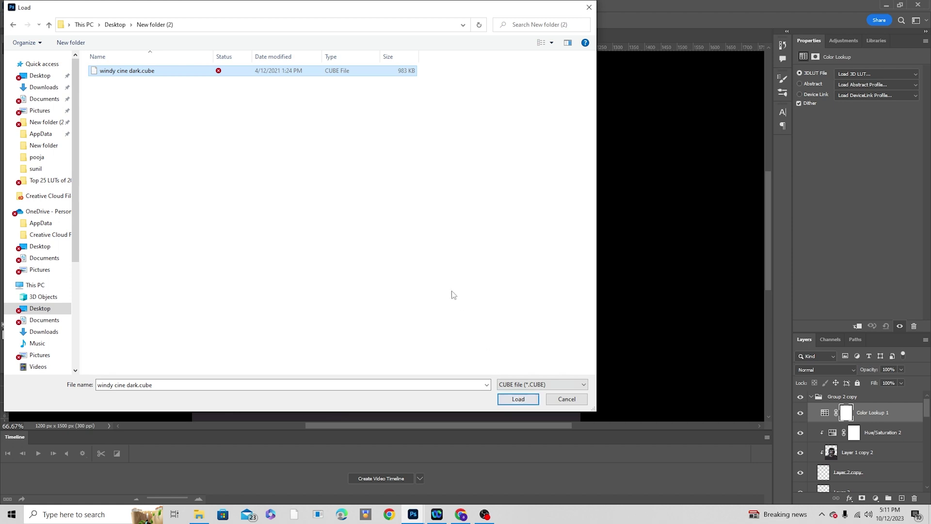
{"action": "left_click", "coordinate": [517, 399]}
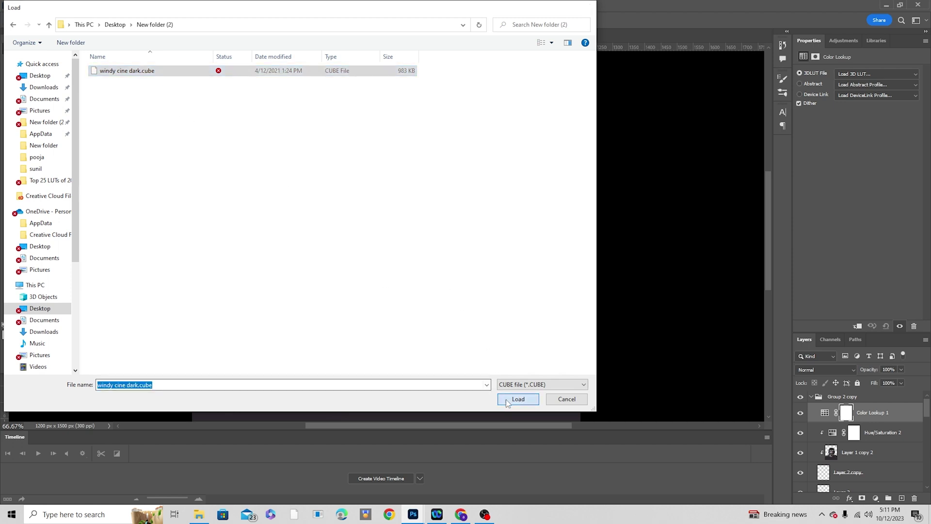
Move Color Lookup 1 above Group 2 copy.
{"action": "key", "text": "ctrl+minus"}
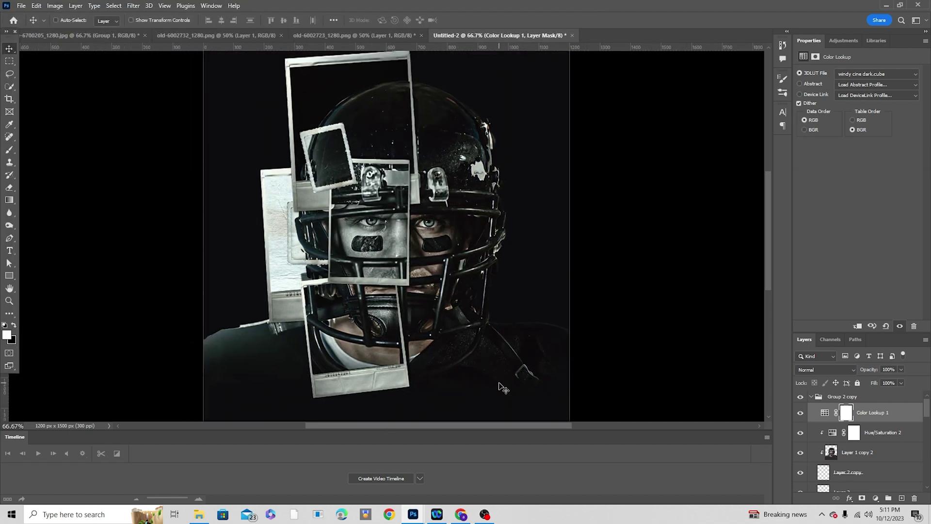
{"action": "left_click_drag", "start_coordinate": [825, 417], "coordinate": [828, 394]}
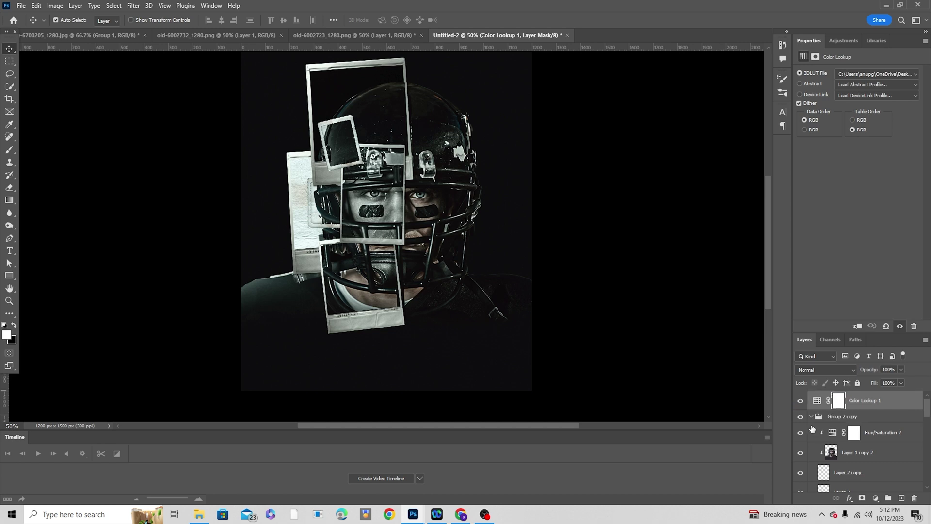
{"action": "key", "text": "ctrl+plus"}
Apply the Filter Gallery's Artistic Cutout filter to Layer 1 with Edge Simplicity 2.
{"action": "left_click", "coordinate": [472, 138]}
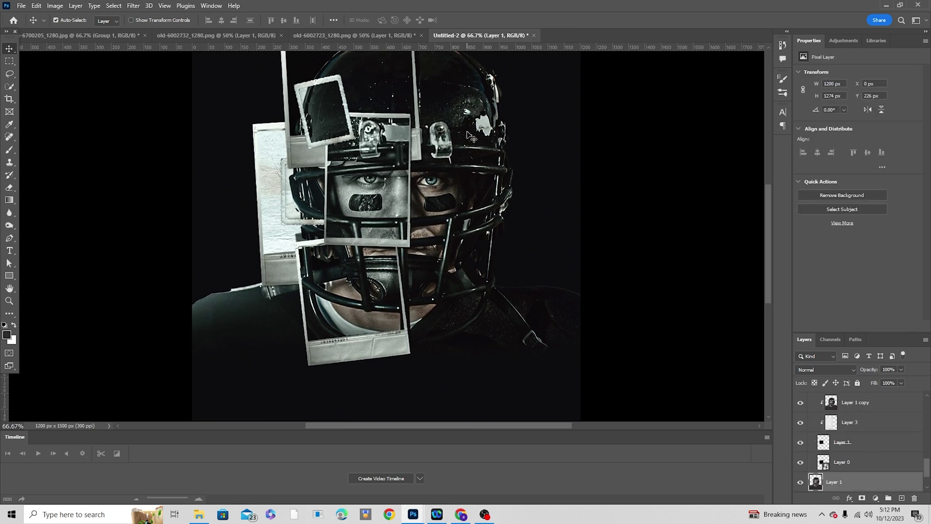
{"action": "left_click", "coordinate": [134, 6]}
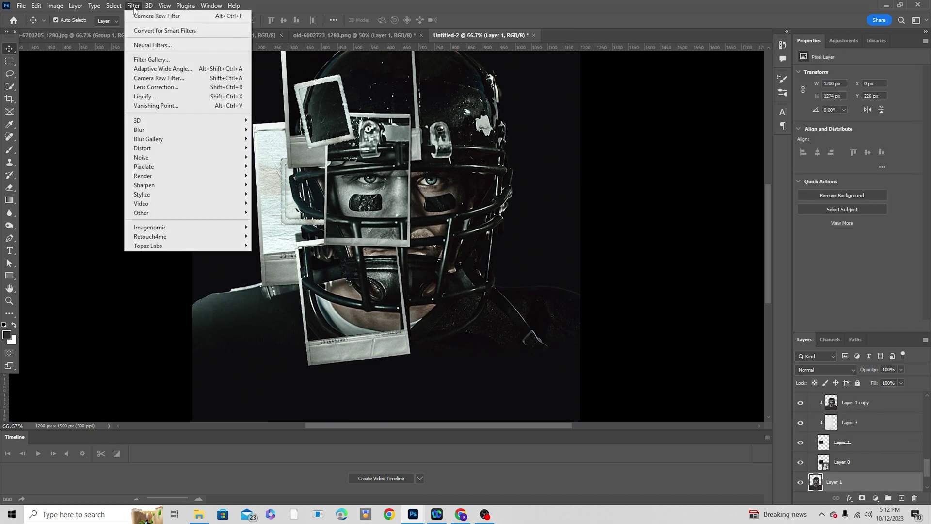
{"action": "left_click", "coordinate": [162, 59]}
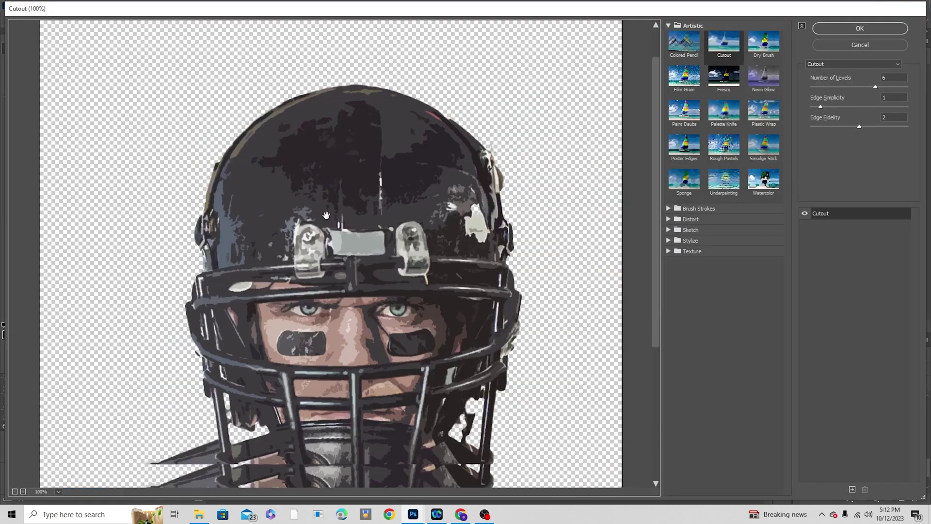
{"action": "scroll", "coordinate": [326, 214], "scroll_direction": "down", "scroll_amount": 3}
{"action": "left_click", "coordinate": [725, 48]}
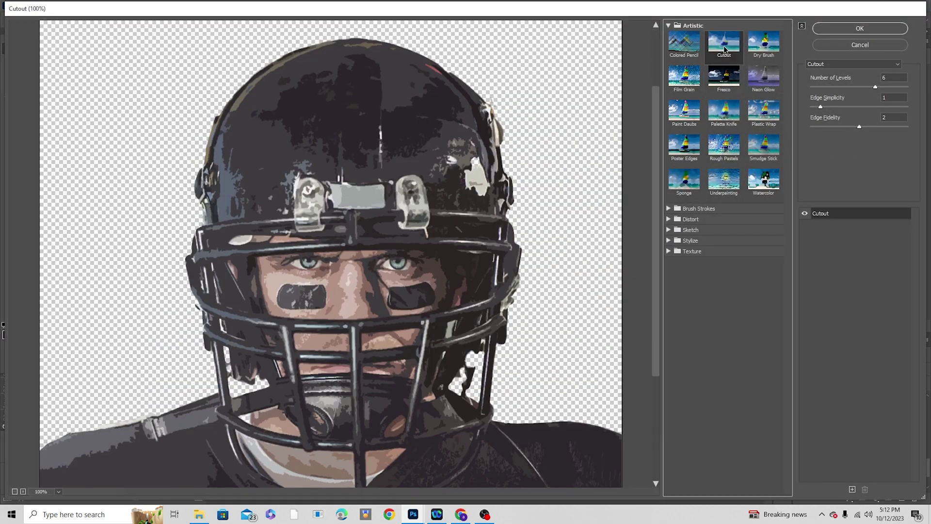
{"action": "left_click", "coordinate": [830, 107]}
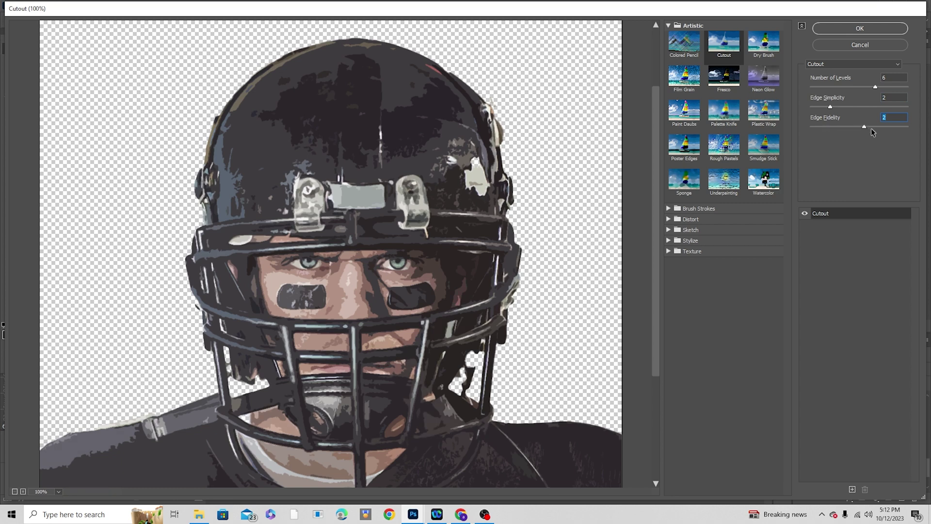
{"action": "left_click", "coordinate": [860, 29]}
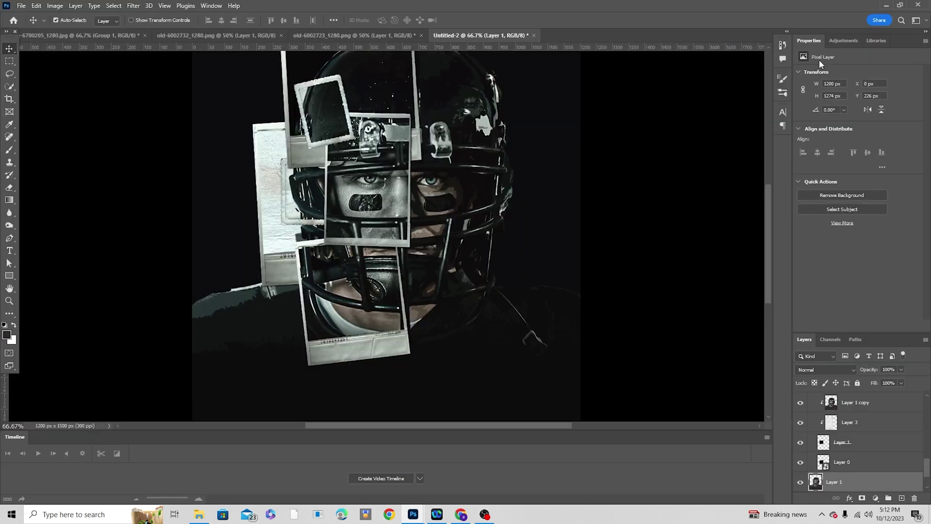
Bring the newspaper collage image into the document.
{"action": "key", "text": "ctrl+minus"}
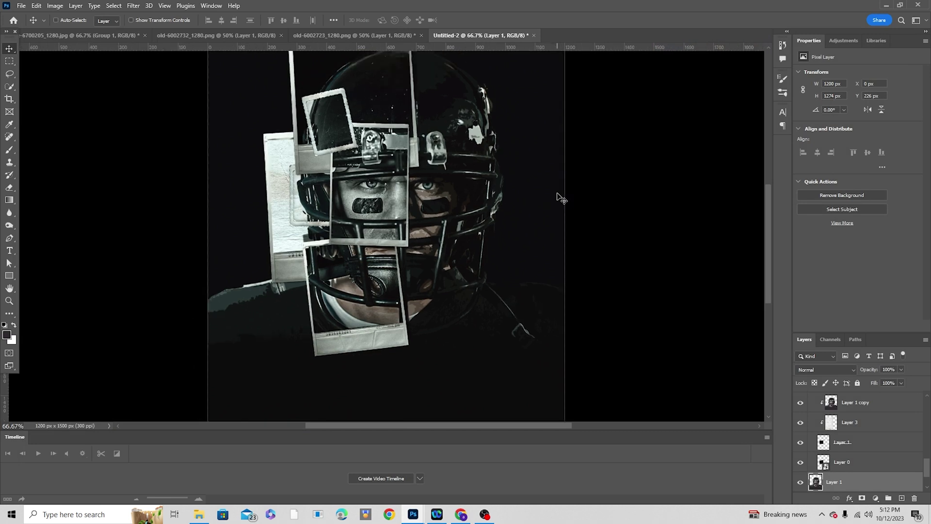
{"action": "key", "text": "ctrl+minus"}
{"action": "key", "text": "ctrl+plus"}
{"action": "left_click_drag", "start_coordinate": [558, 198], "coordinate": [457, 173]}
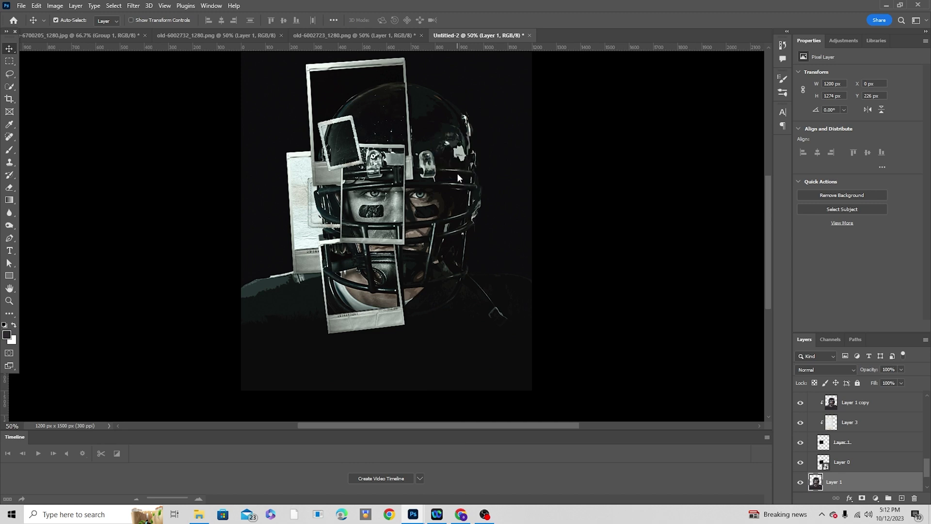
Rotate the newspaper image 90° counterclockwise and enlarge it to cover the canvas.
{"action": "left_click_drag", "start_coordinate": [554, 93], "coordinate": [260, 52]}
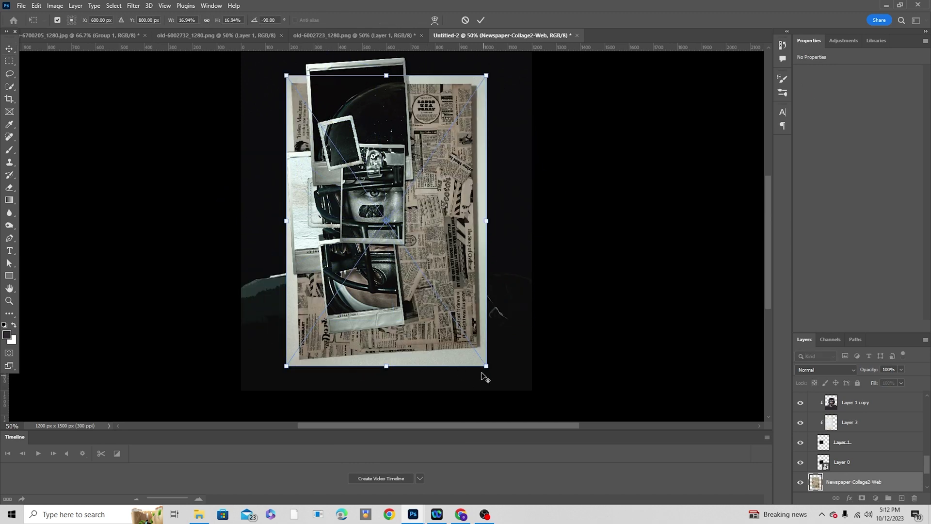
{"action": "left_click_drag", "start_coordinate": [489, 369], "coordinate": [530, 345]}
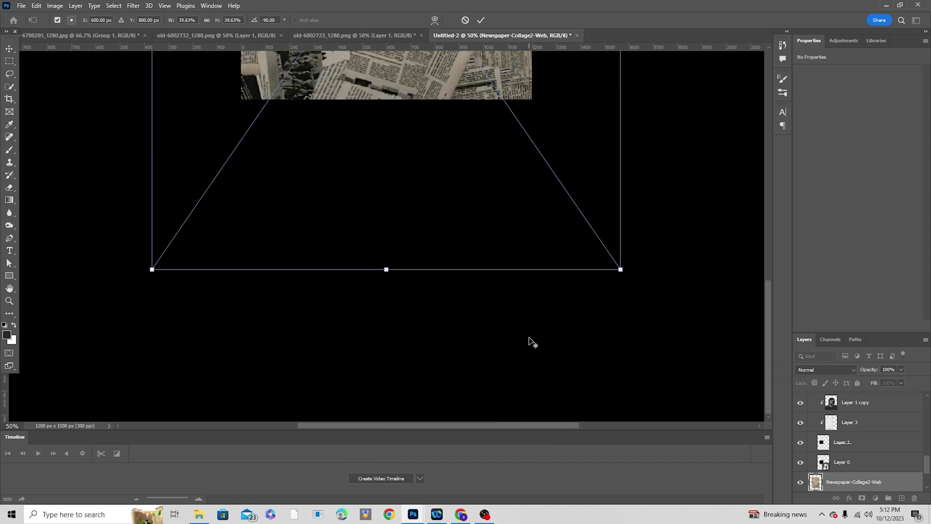
{"action": "key", "text": "Return"}
Move the newspaper layer below Layer 1 and lower its opacity to 17%.
{"action": "scroll", "coordinate": [828, 451], "scroll_direction": "down", "scroll_amount": 2}
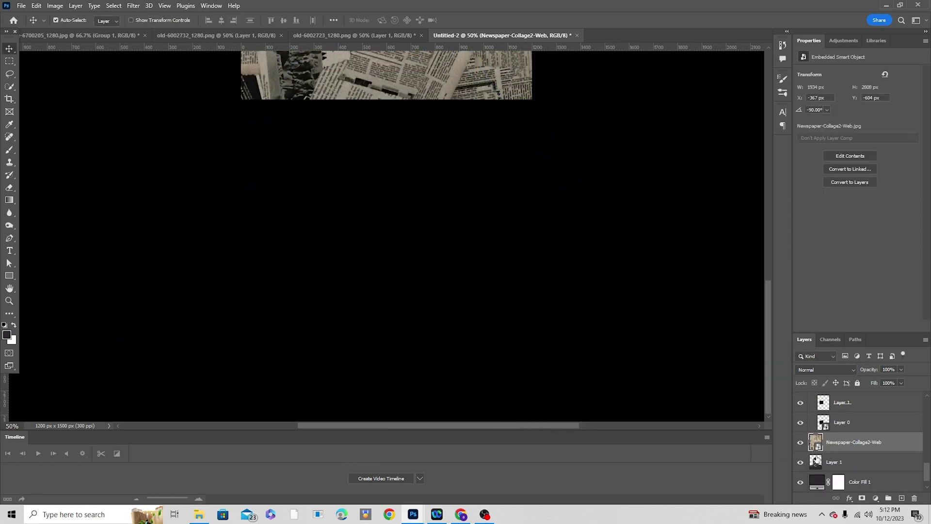
{"action": "left_click_drag", "start_coordinate": [816, 460], "coordinate": [820, 467]}
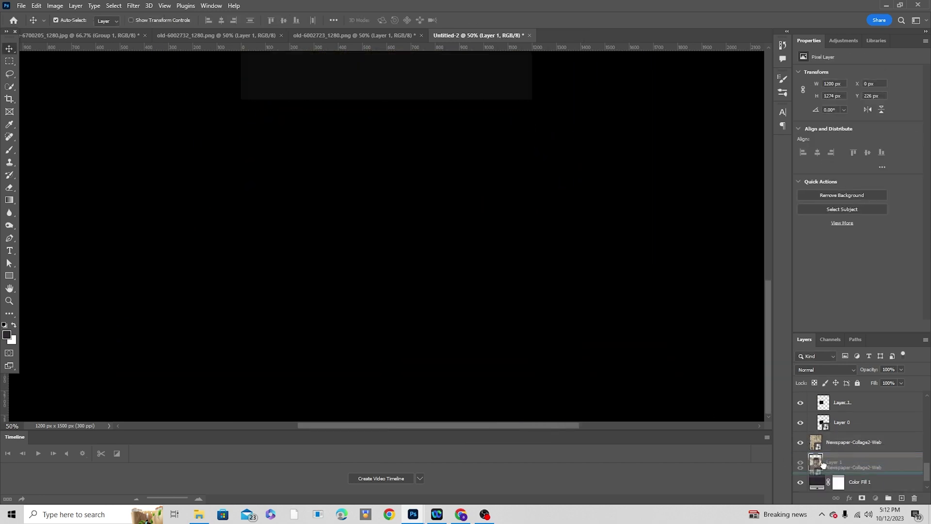
{"action": "key", "text": "ctrl+minus"}
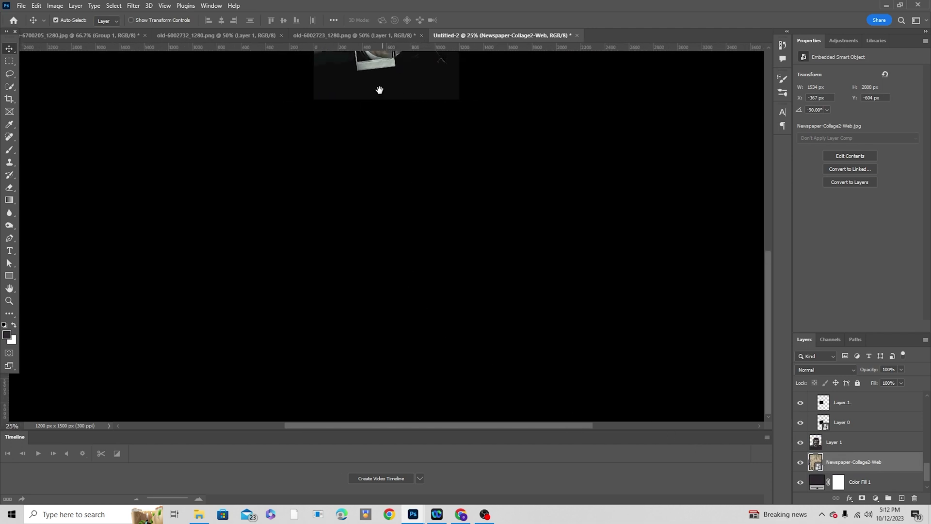
{"action": "left_click_drag", "start_coordinate": [385, 82], "coordinate": [382, 323]}
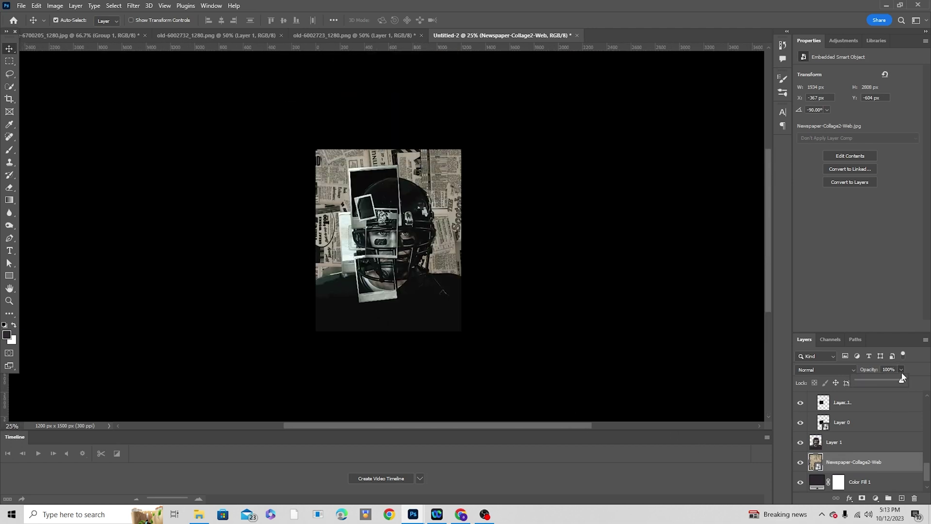
{"action": "left_click_drag", "start_coordinate": [867, 382], "coordinate": [867, 382]}
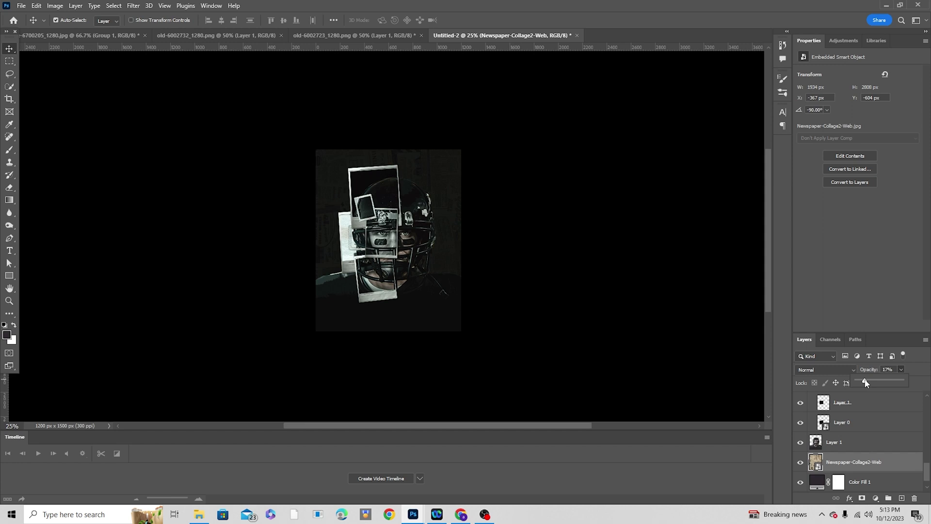
{"action": "key", "text": "ctrl+plus"}
{"action": "key", "text": "ctrl+plus"}
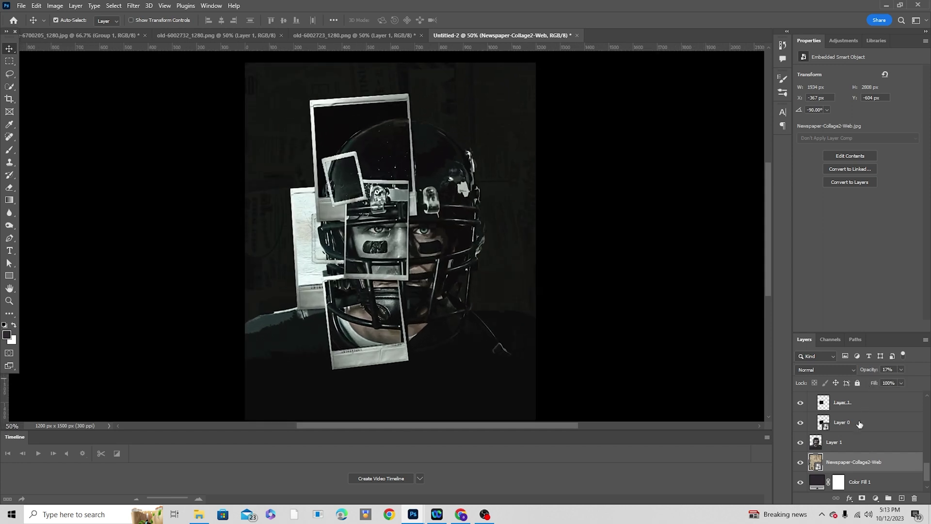
{"action": "scroll", "coordinate": [850, 445], "scroll_direction": "up", "scroll_amount": 10}
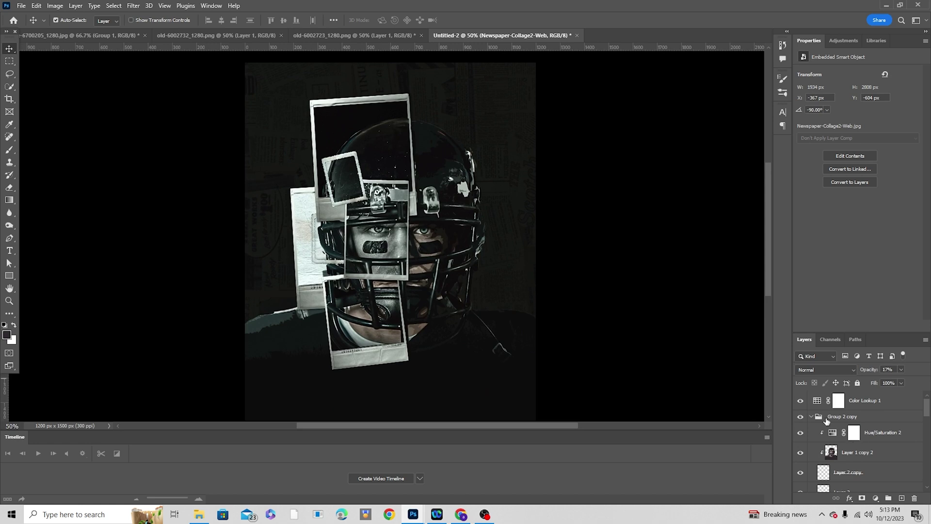
Stamp all visible layers into a new Layer 4 and give it a 3.8-pixel Gaussian Blur.
{"action": "key", "text": "ctrl+shift+alt+e"}
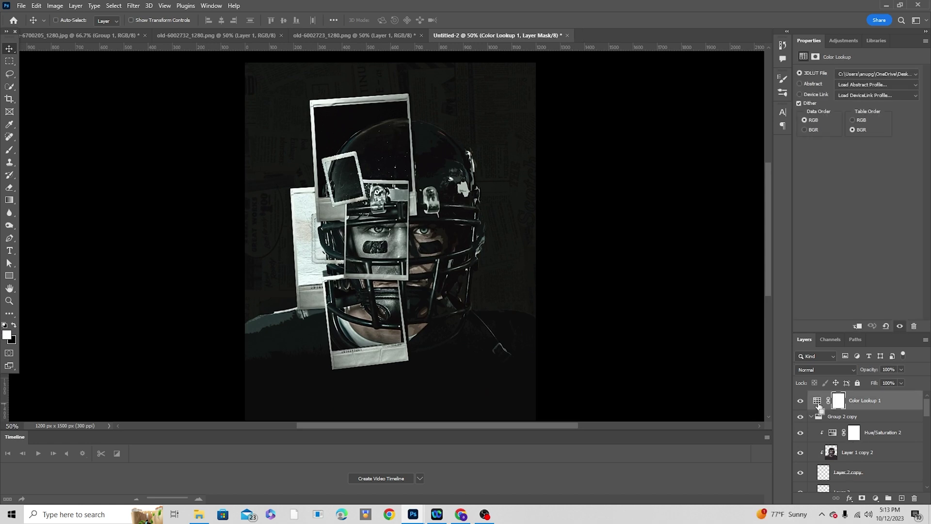
{"action": "left_click", "coordinate": [134, 5]}
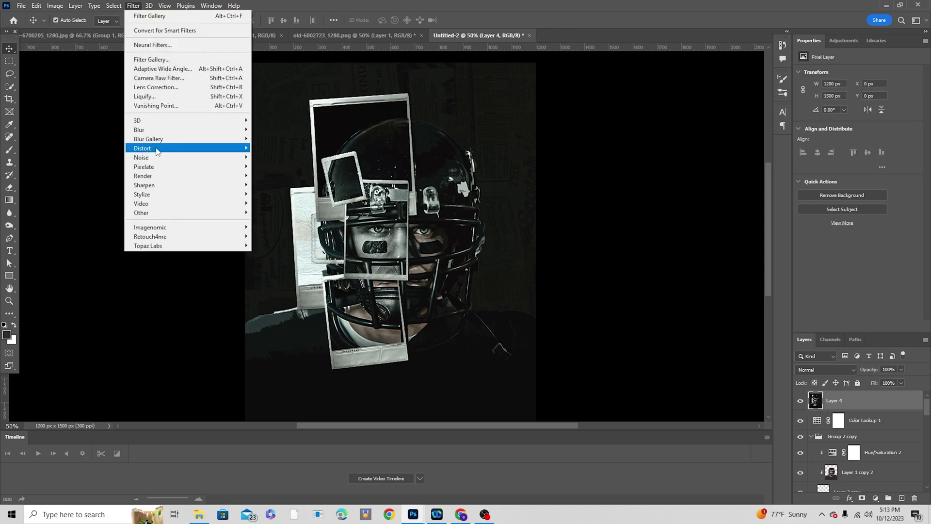
{"action": "mouse_move", "coordinate": [146, 130]}
{"action": "left_click", "coordinate": [276, 167]}
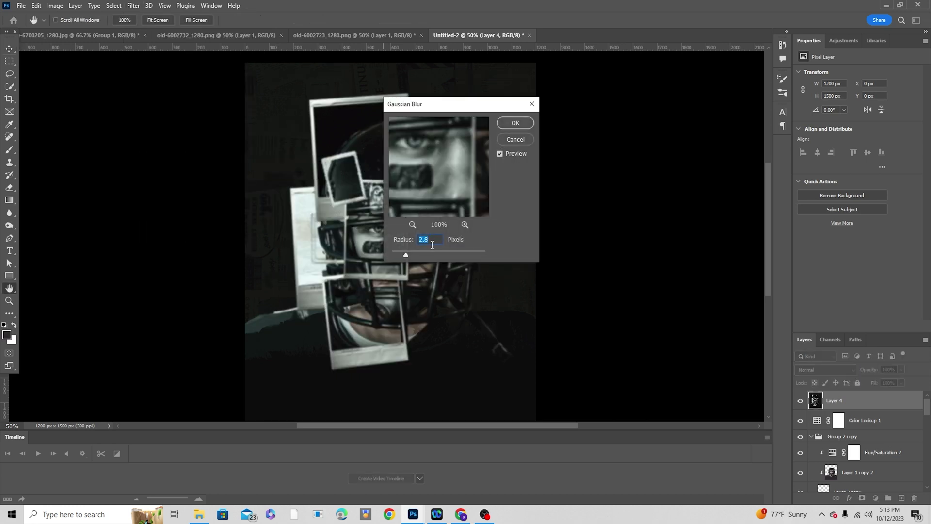
{"action": "left_click_drag", "start_coordinate": [414, 256], "coordinate": [411, 256]}
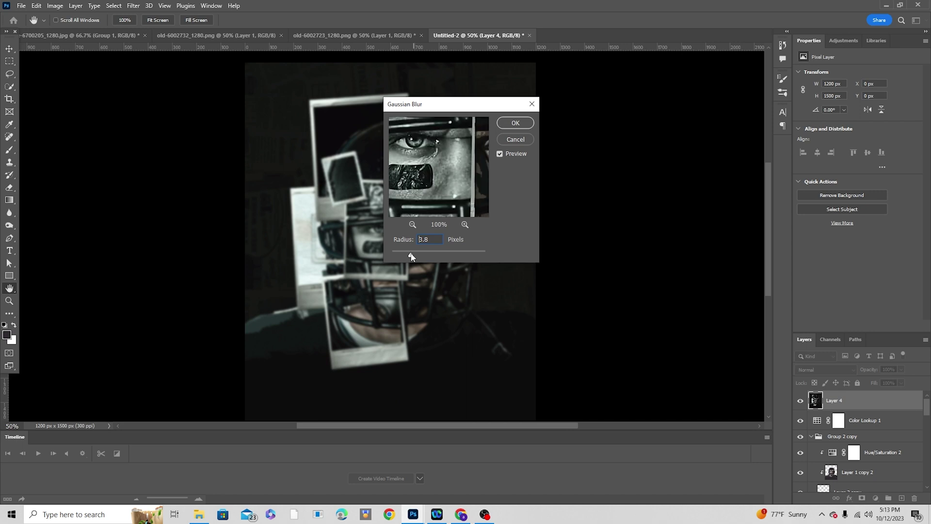
{"action": "left_click", "coordinate": [515, 124]}
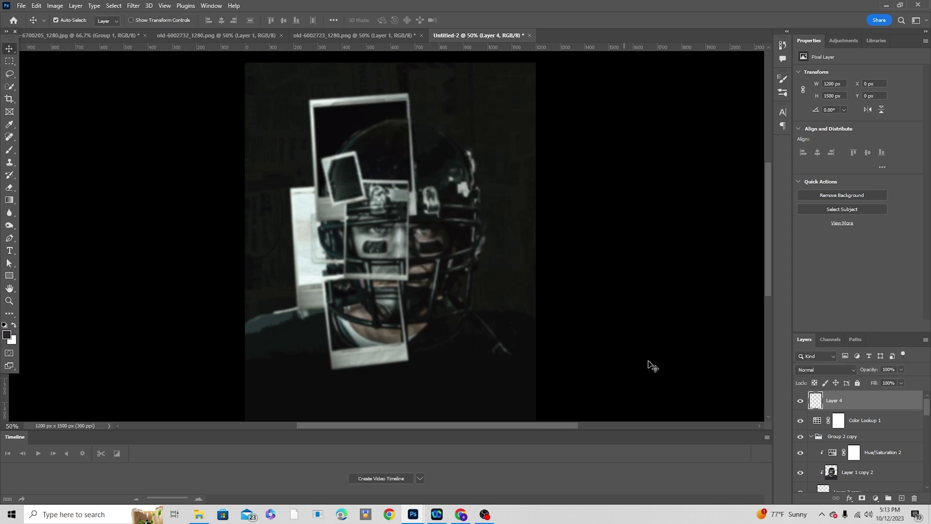
Mask Layer 4 and paint black with a 500-pixel brush over the face to restore sharpness.
{"action": "left_click", "coordinate": [863, 498]}
{"action": "key", "text": "b"}
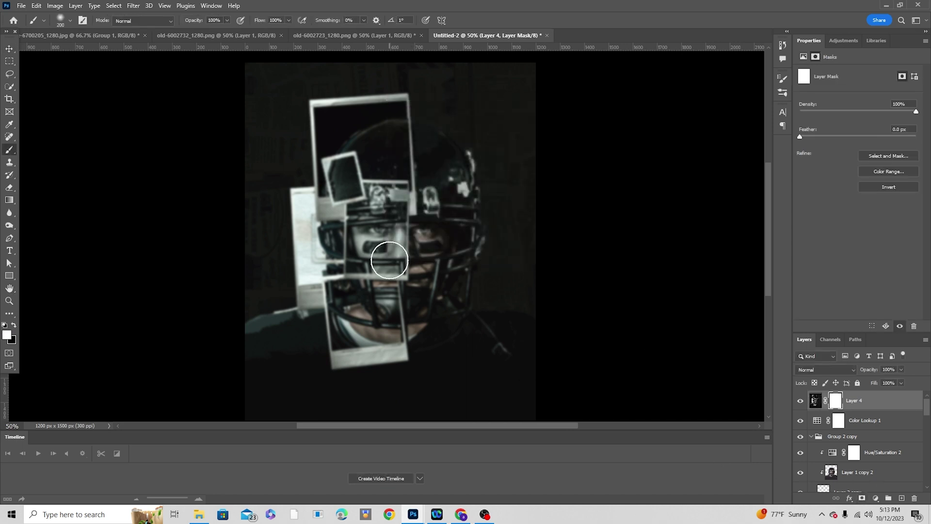
{"action": "left_click", "coordinate": [14, 325]}
{"action": "key", "text": "bracketright"}
{"action": "key", "text": "bracketright"}
{"action": "key", "text": "bracketright"}
{"action": "key", "text": "bracketright"}
{"action": "mouse_move", "coordinate": [389, 267]}
{"action": "left_mouse_down"}
{"action": "mouse_move", "coordinate": [437, 240]}
{"action": "mouse_move", "coordinate": [431, 275]}
{"action": "mouse_move", "coordinate": [440, 277]}
{"action": "mouse_move", "coordinate": [414, 332]}
{"action": "left_mouse_up"}
{"action": "key", "text": "bracketleft"}
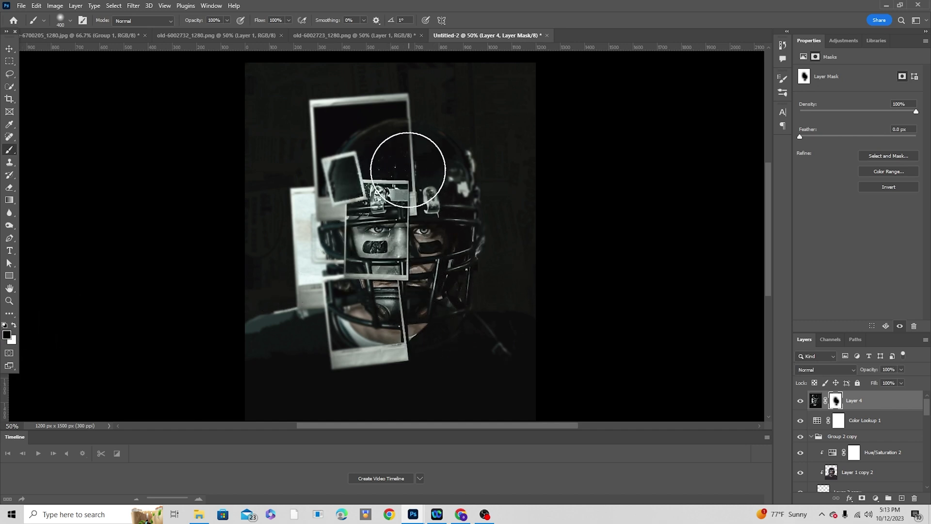
{"action": "key", "text": "bracketleft"}
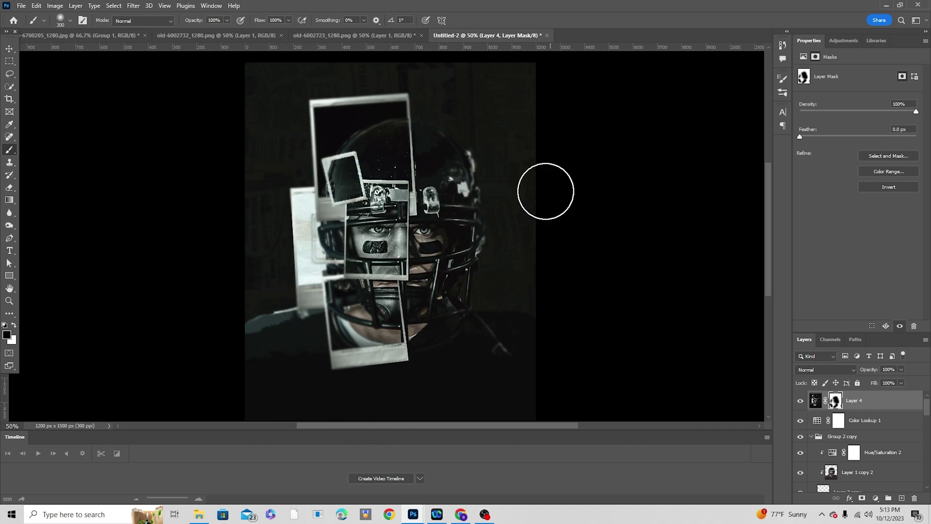
{"action": "key", "text": "ctrl+minus"}
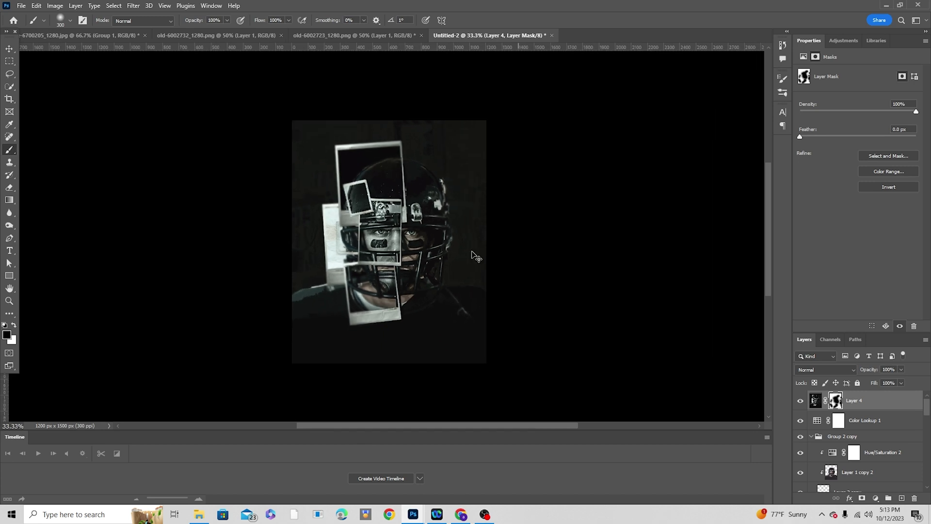
{"action": "left_click", "coordinate": [9, 50]}
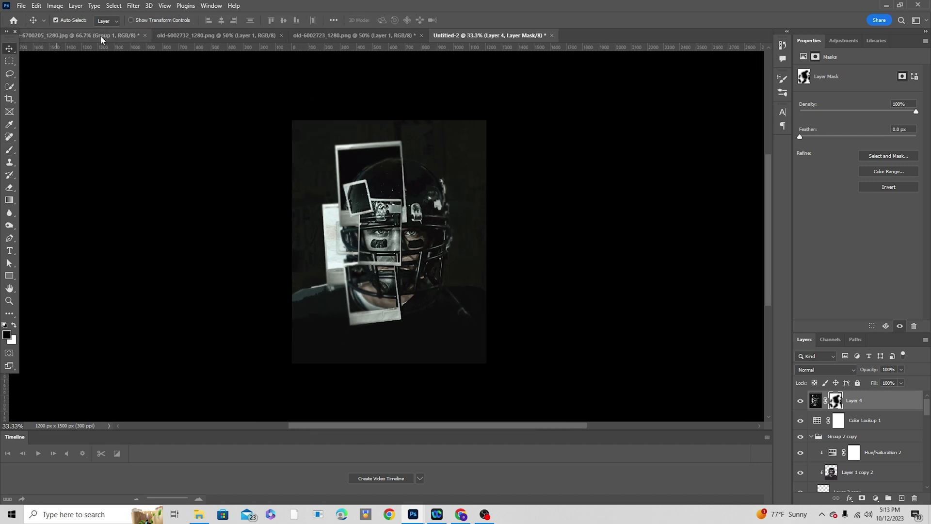